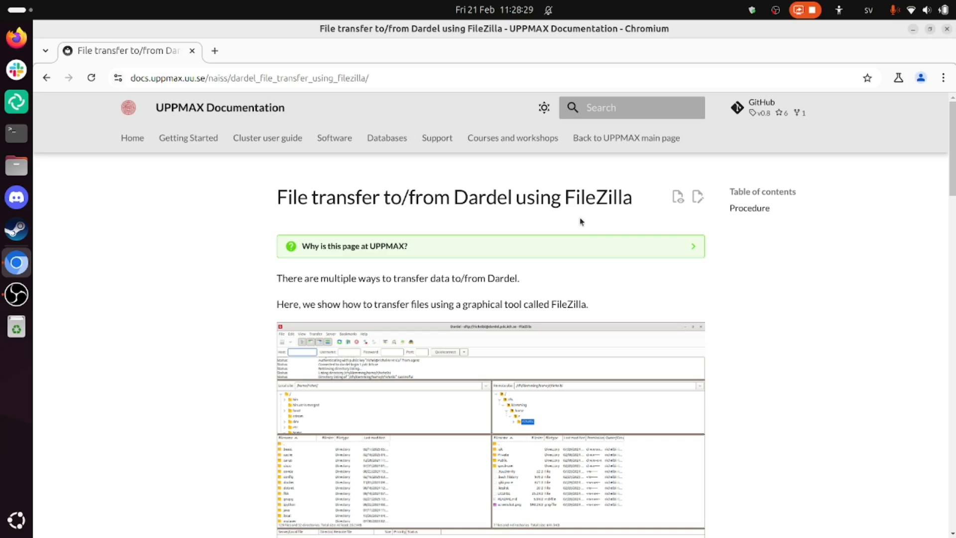
# - Review the documentation page's procedure for transferring files to and from Dardel with FileZilla, including the site setup settings
pyautogui.moveTo(579, 218); pyautogui.dragTo(468, 144)
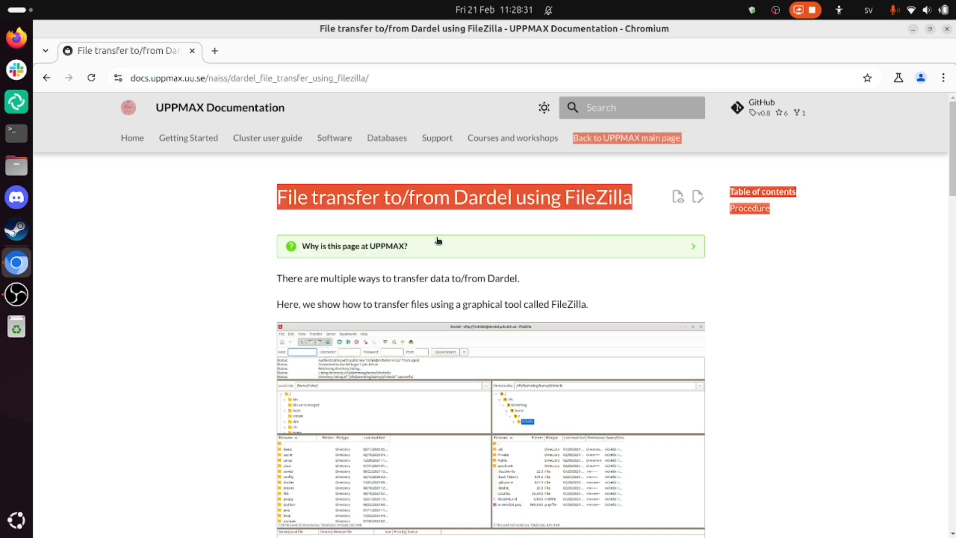
pyautogui.click(265, 229)
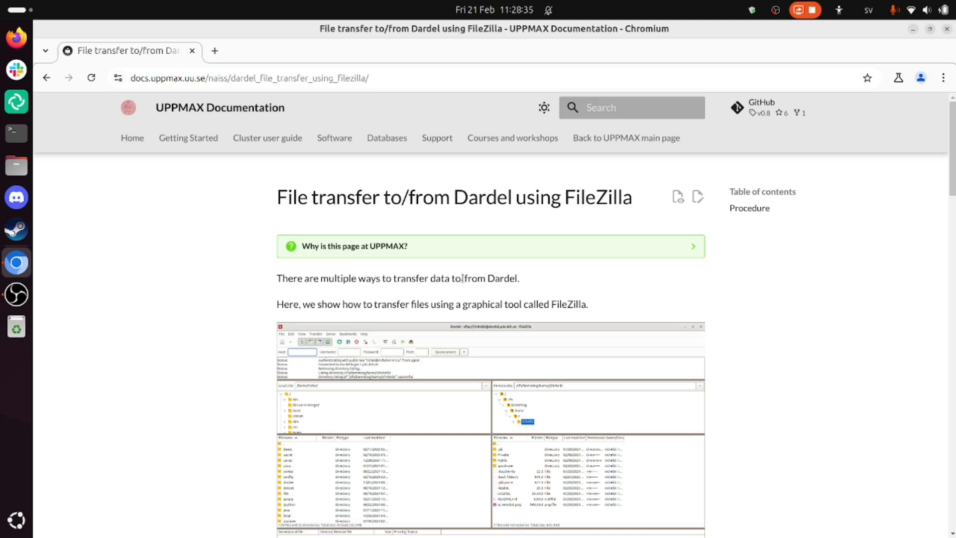
pyautogui.scroll(-3, 557, 276)
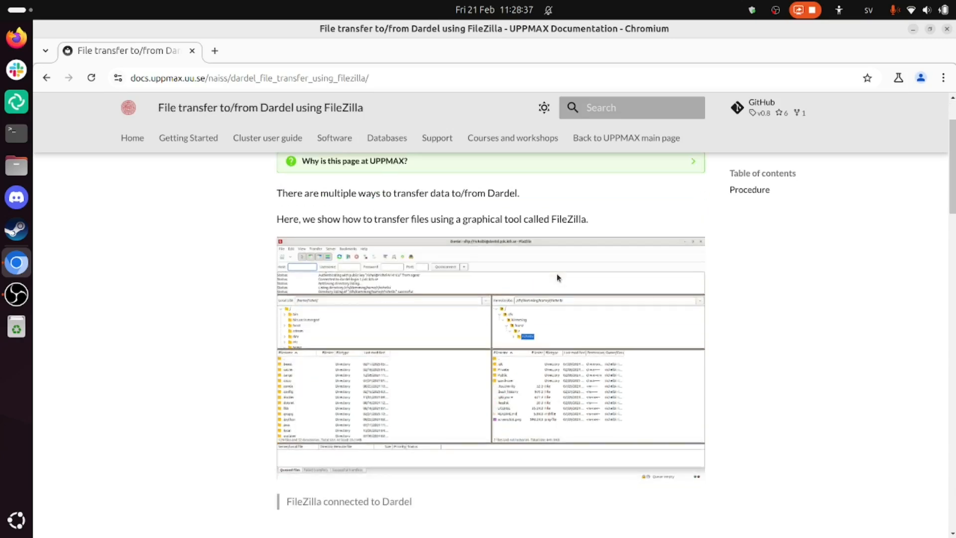
pyautogui.scroll(-5, 556, 274)
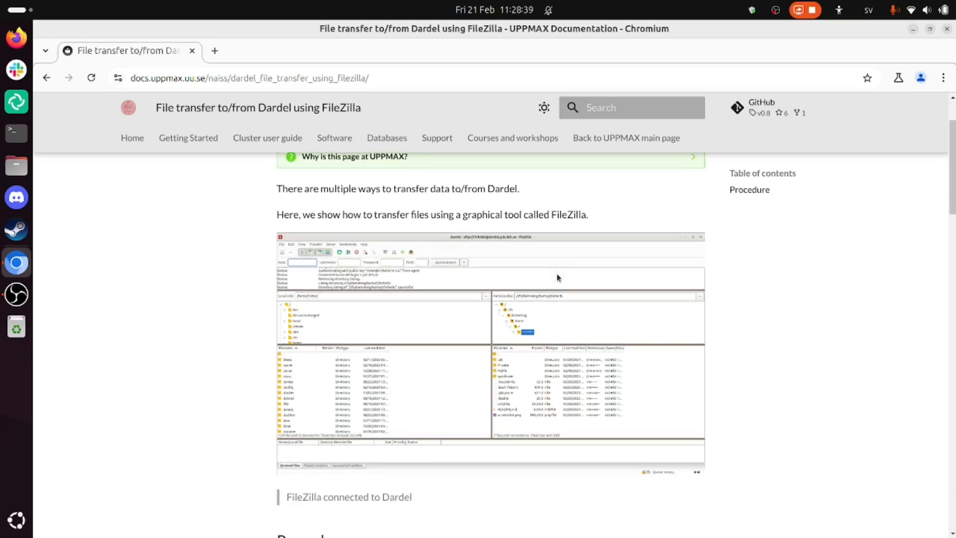
pyautogui.scroll(-2, 405, 348)
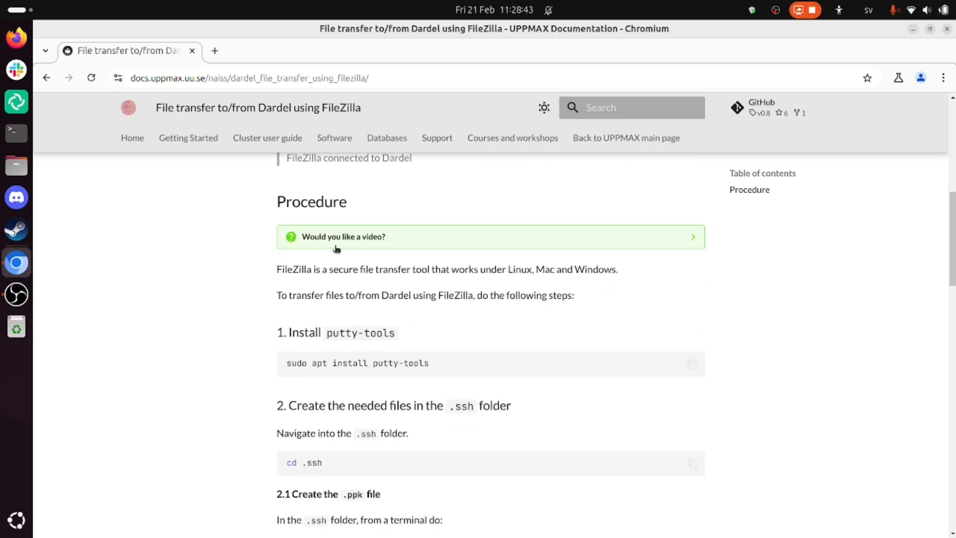
pyautogui.scroll(-2, 310, 332)
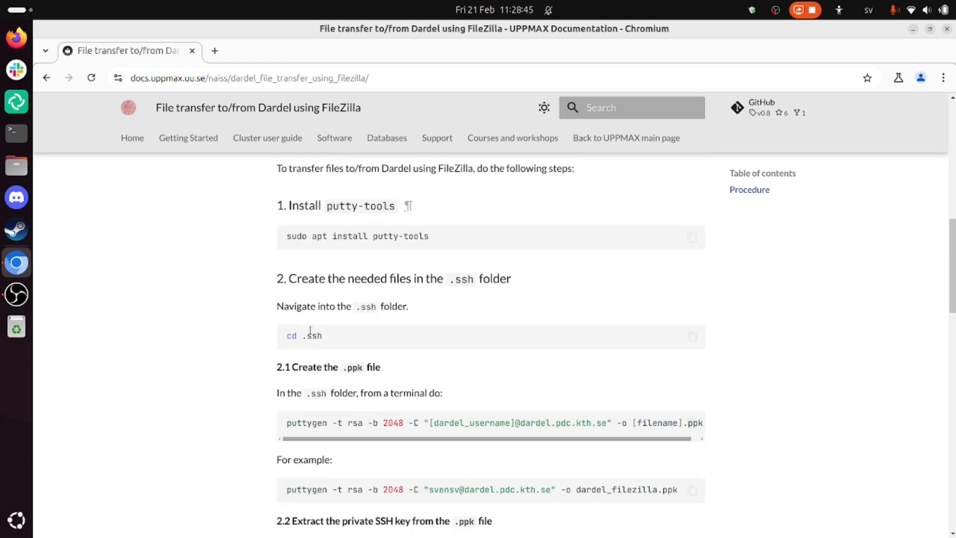
pyautogui.scroll(-6, 298, 351)
pyautogui.scroll(-6, 297, 351)
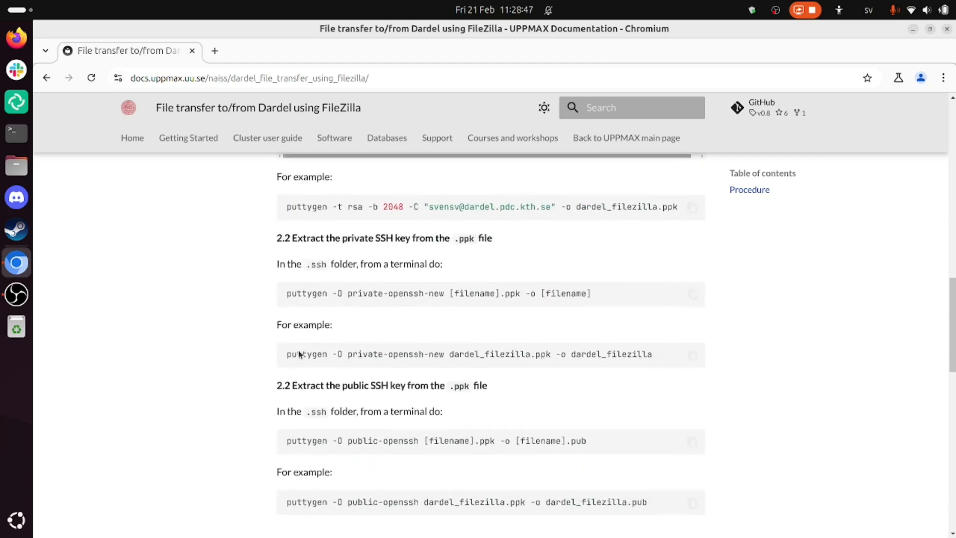
pyautogui.scroll(-3, 327, 354)
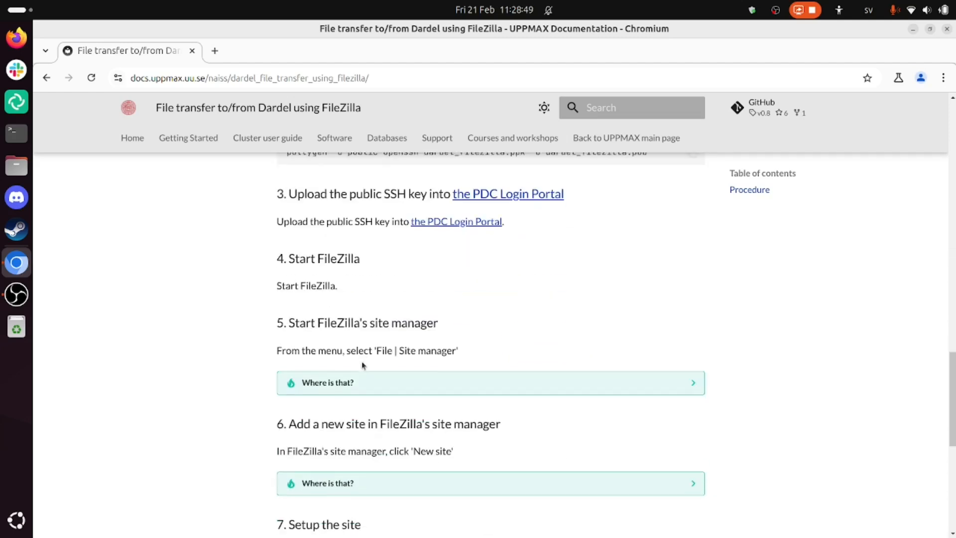
pyautogui.scroll(-1, 332, 333)
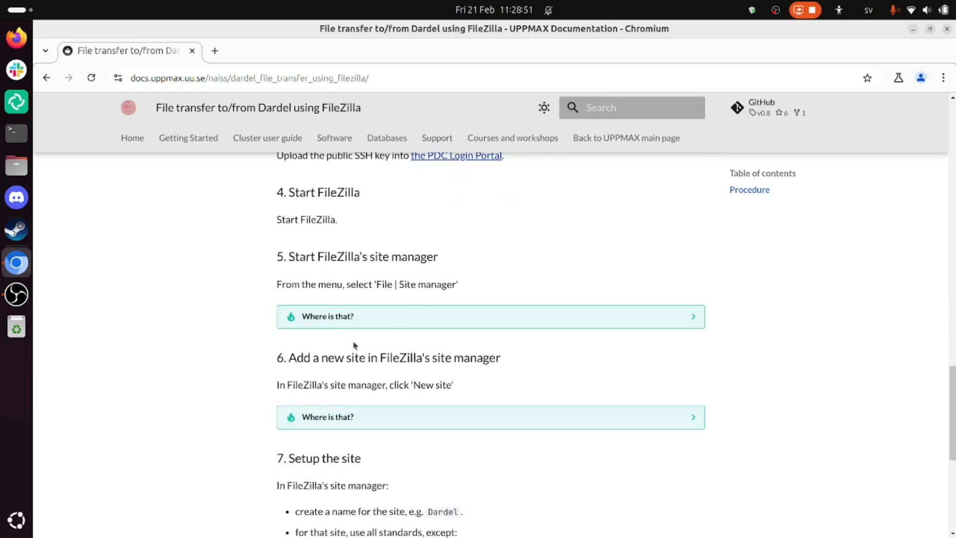
pyautogui.scroll(-2, 354, 341)
pyautogui.scroll(1, 411, 278)
pyautogui.scroll(-5, 417, 293)
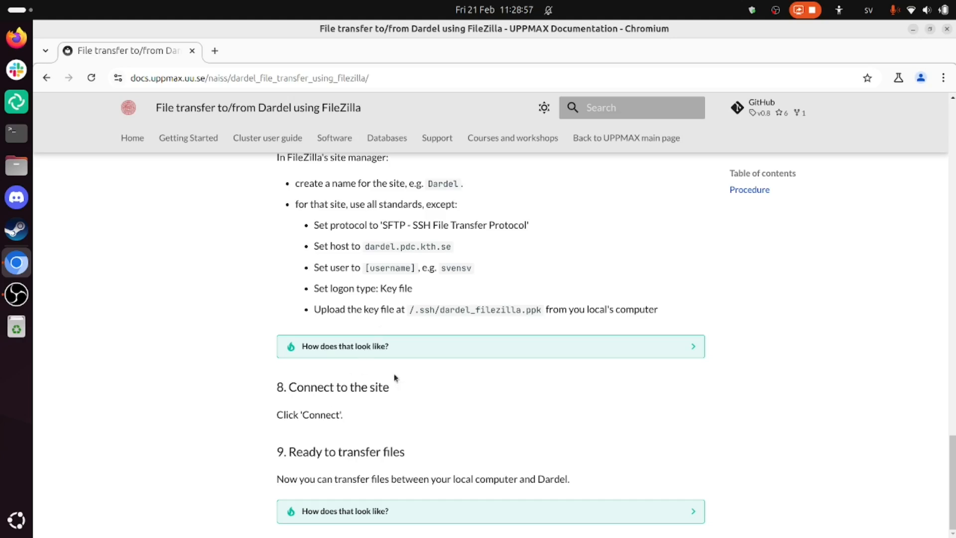
pyautogui.scroll(1, 393, 378)
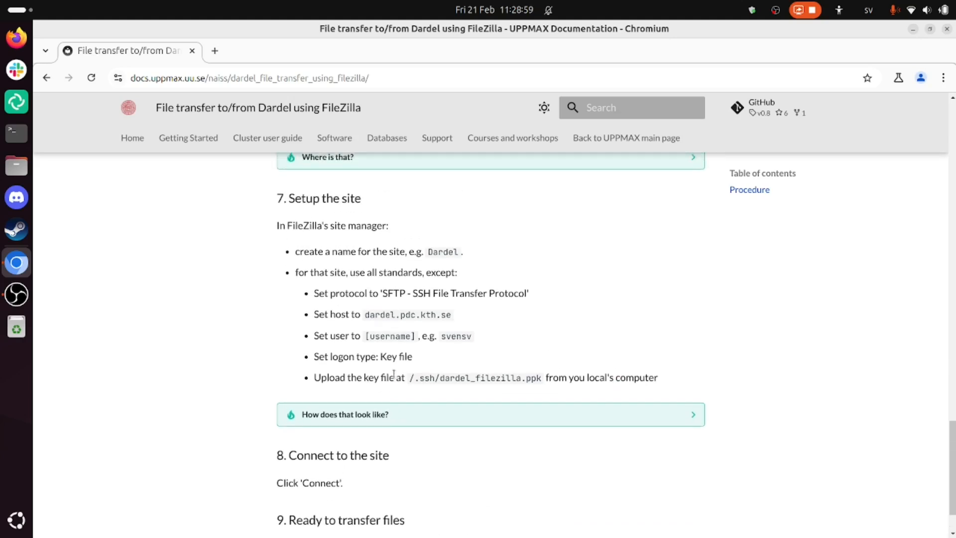
pyautogui.moveTo(394, 376); pyautogui.dragTo(442, 334)
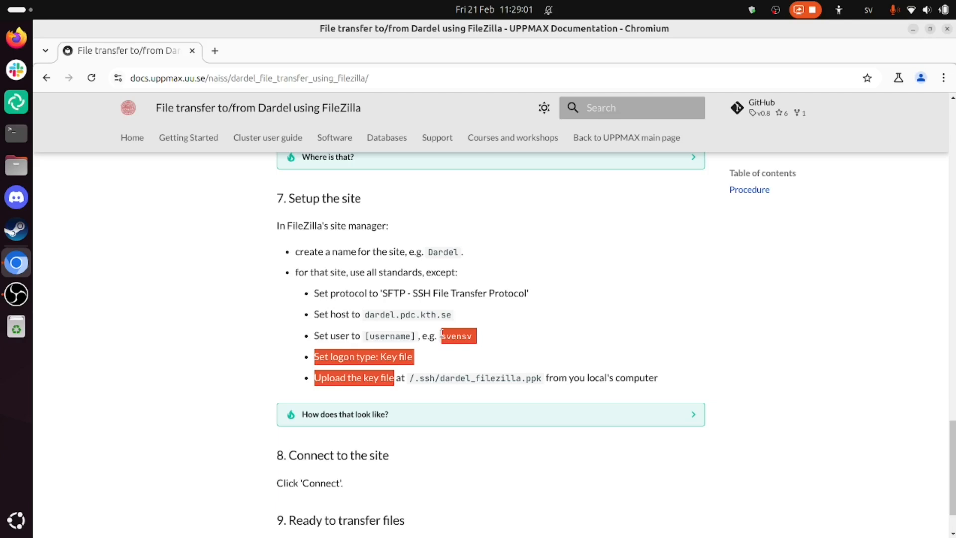
pyautogui.click(403, 288)
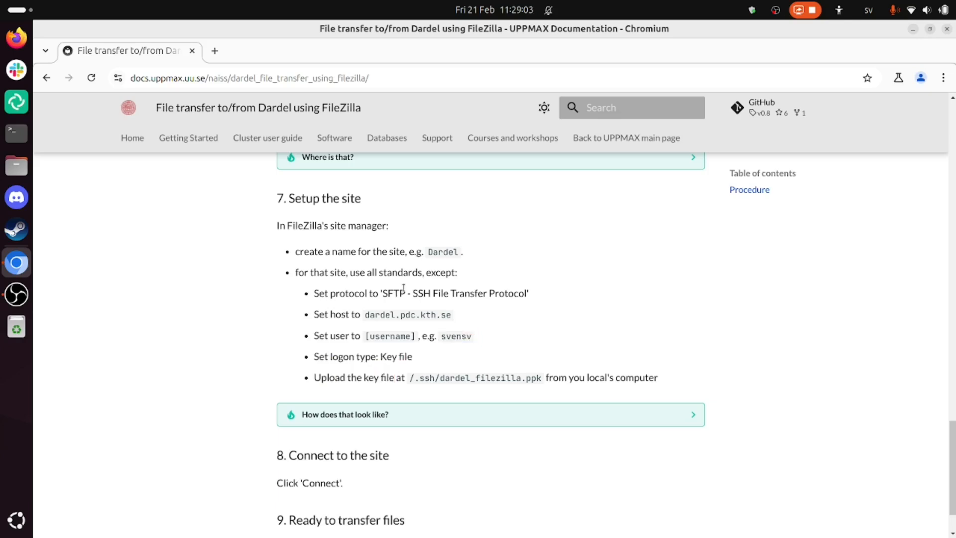
pyautogui.scroll(20, 506, 294)
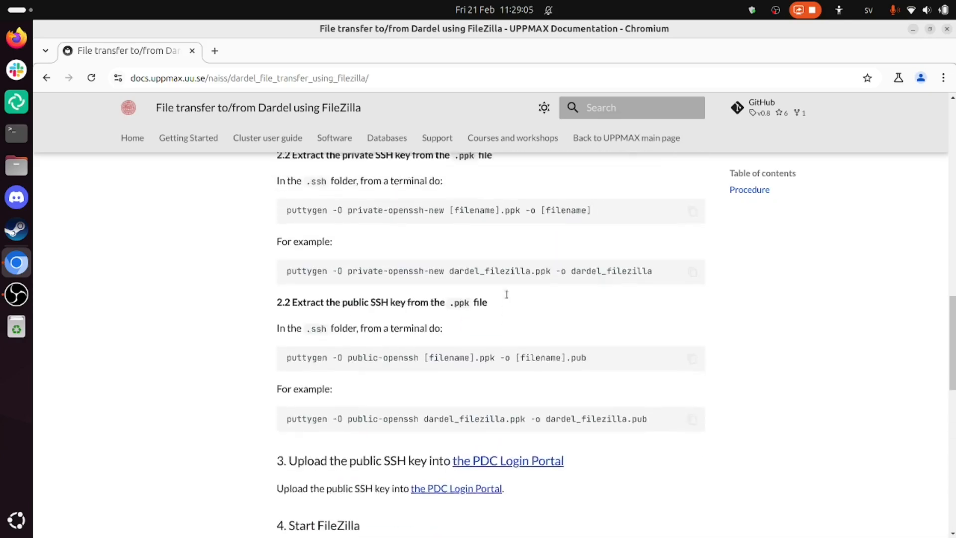
pyautogui.scroll(3, 507, 298)
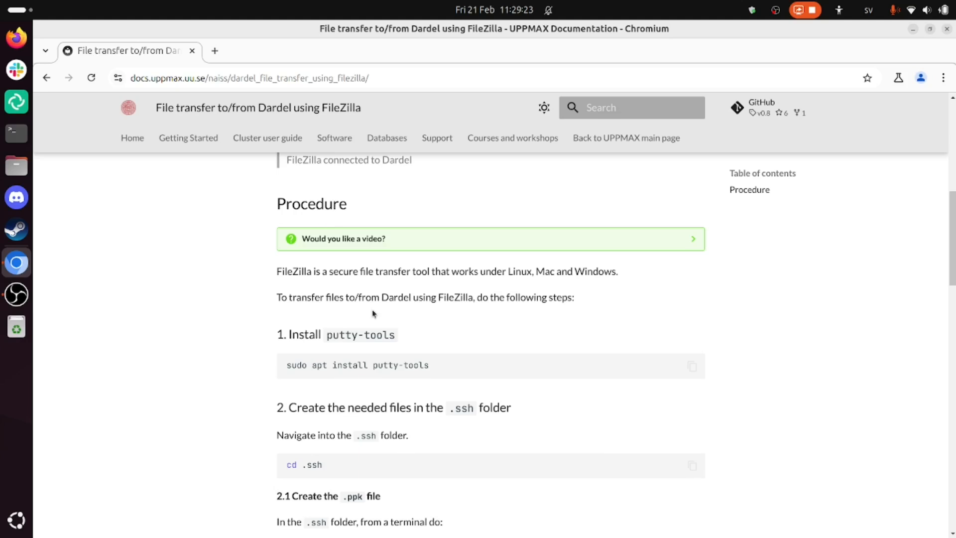
# - Copy the putty-tools install command from the guide, run sudo apt install putty-tools in the terminal, and enter the sudo password
pyautogui.scroll(-2, 372, 309)
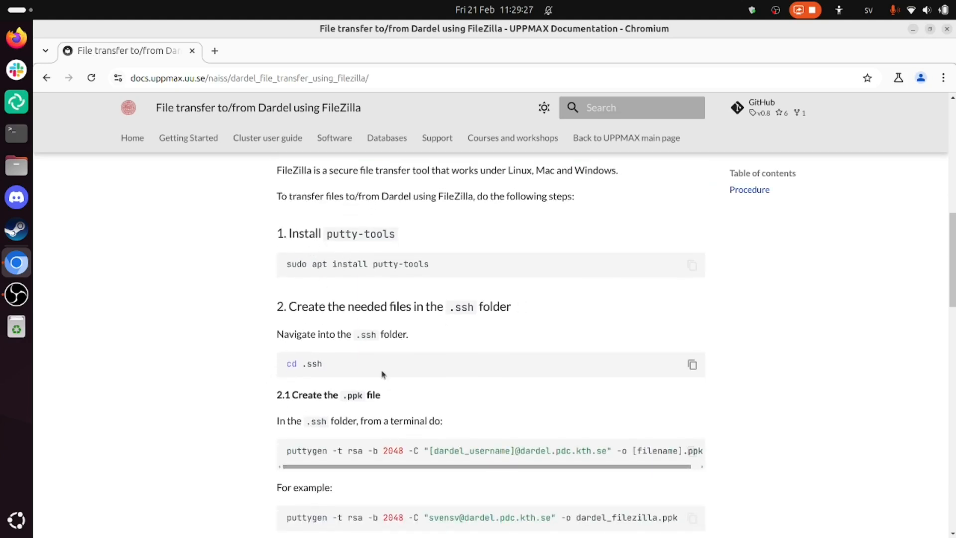
pyautogui.scroll(1, 382, 374)
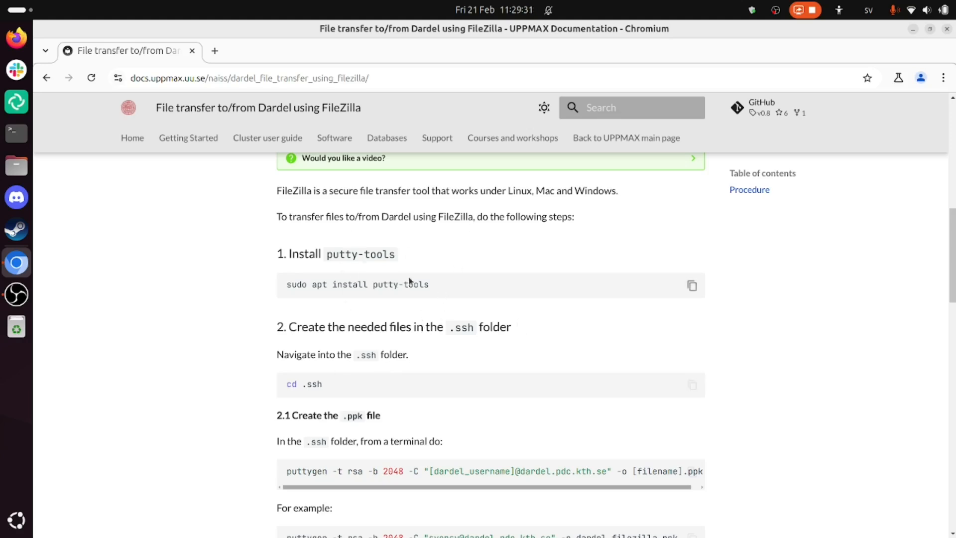
pyautogui.click(692, 286)
pyautogui.hotkey('alt', 'Tab')
pyautogui.hotkey('ctrl', 'shift', 'v')
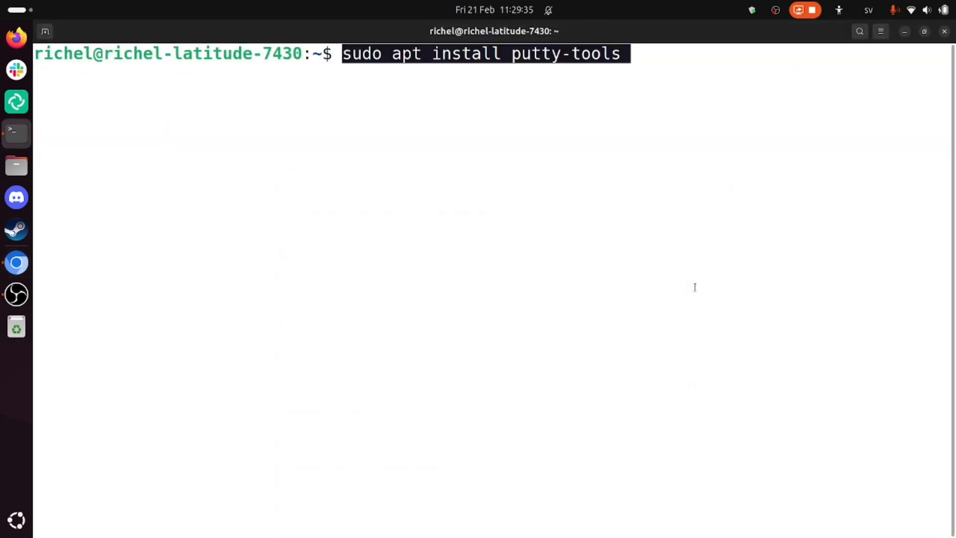
pyautogui.press('Return')
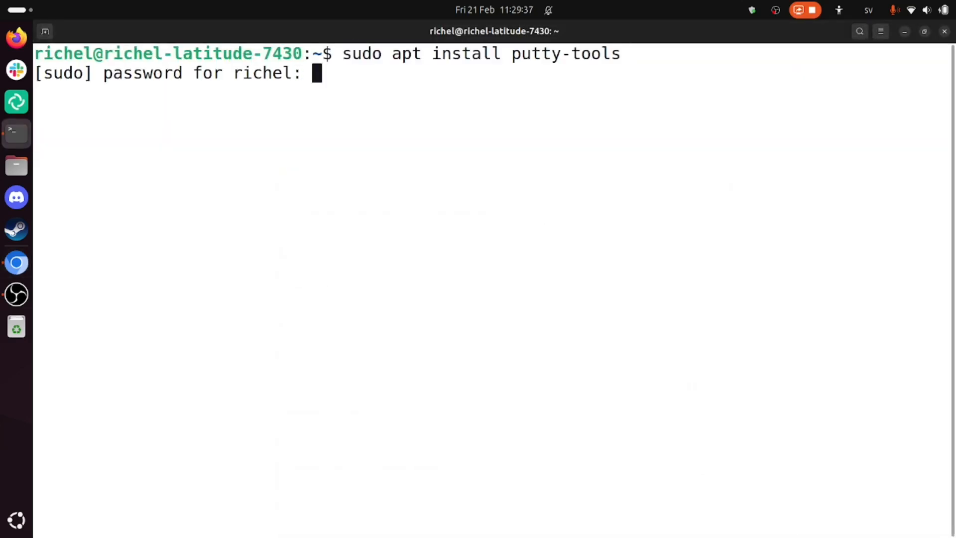
pyautogui.press('Return')
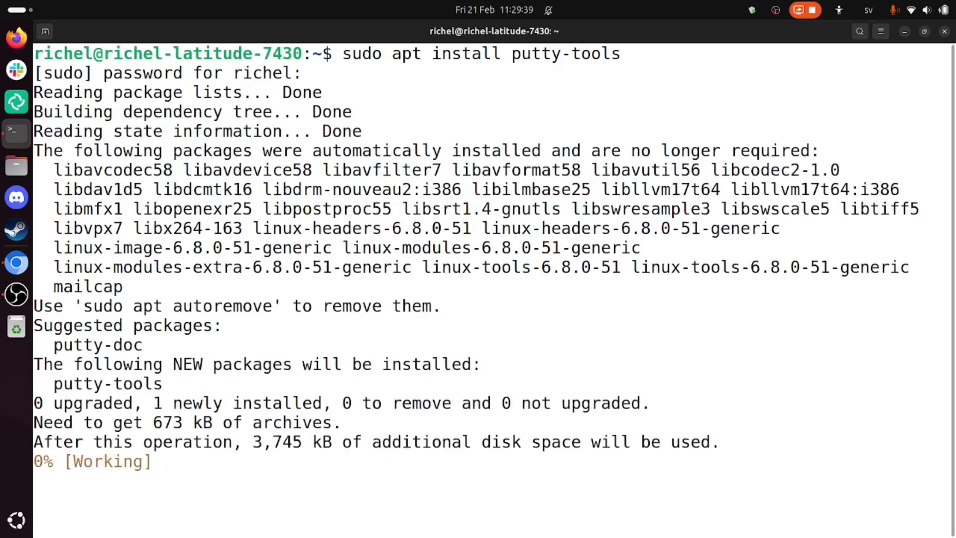
# - Arrange the documentation page and the terminal side by side on the screen
pyautogui.press('super+Right')
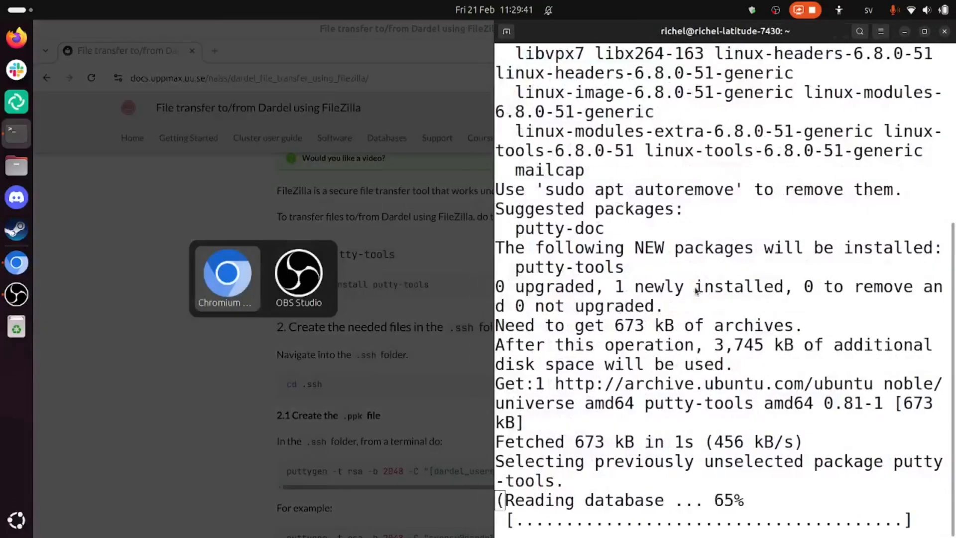
pyautogui.press('Return')
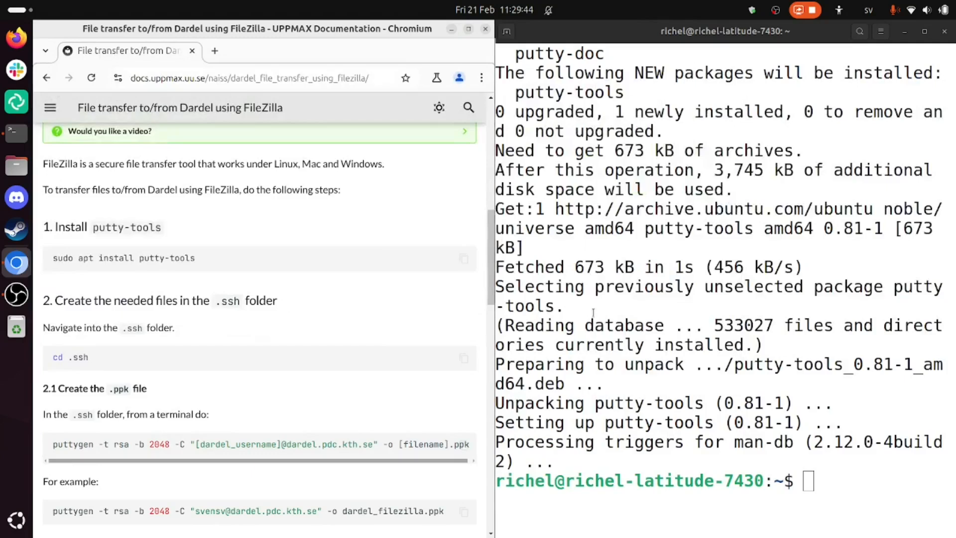
pyautogui.click(592, 312)
pyautogui.press('Up')
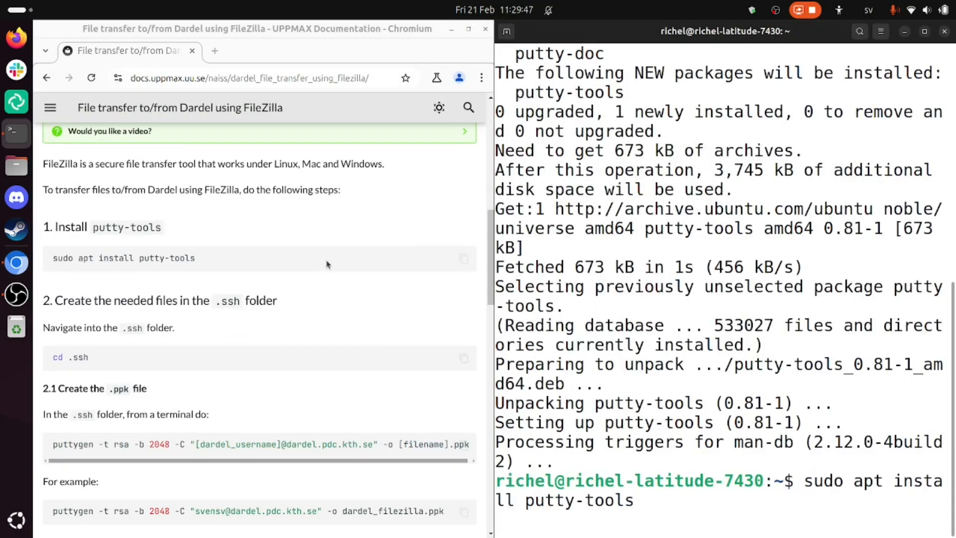
pyautogui.click(249, 393)
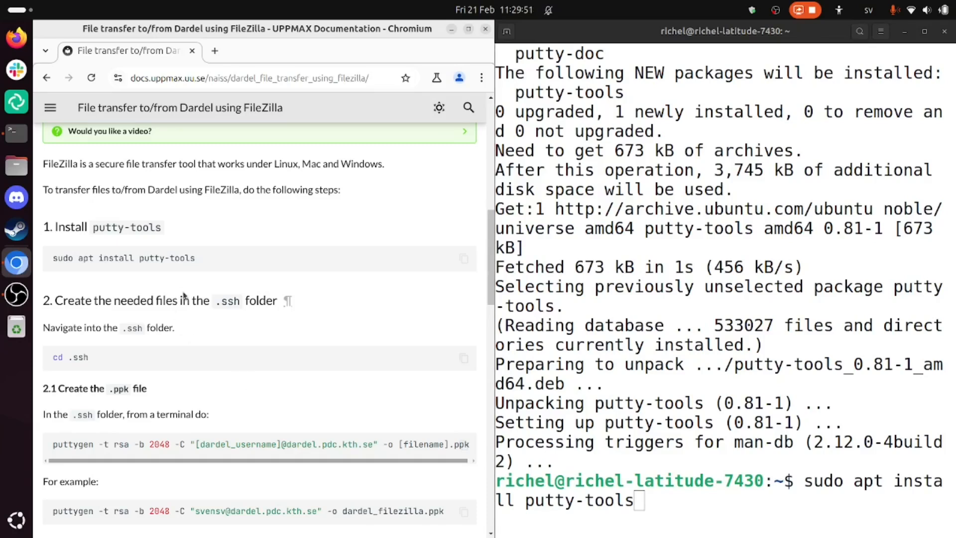
# - Copy the guide's cd .ssh command and run it in the terminal, discarding the recalled install command
pyautogui.click(463, 360)
pyautogui.hotkey('alt', 'Tab')
pyautogui.hotkey('ctrl', 'u')
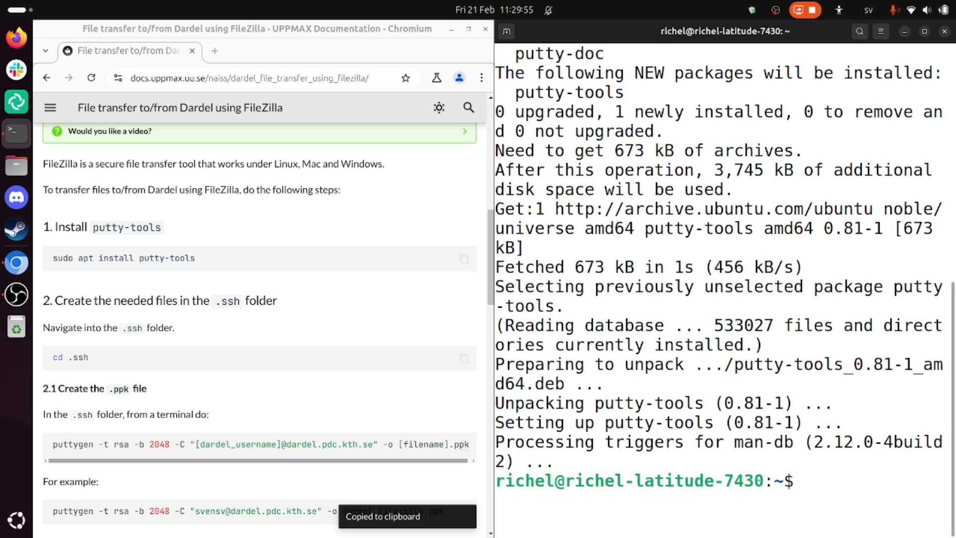
pyautogui.hotkey('ctrl', 'shift', 'v')
pyautogui.press('Return')
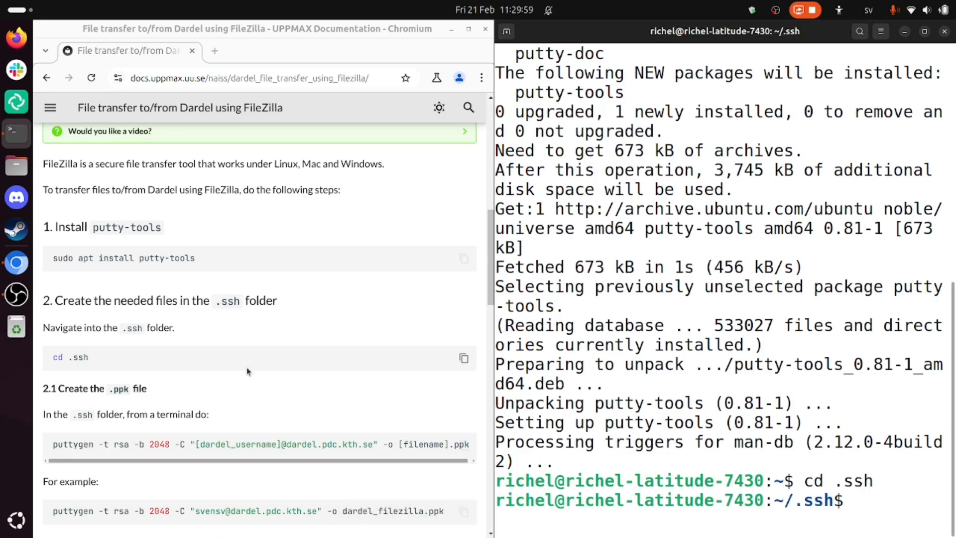
# - Paste the example puttygen command for a 2048-bit RSA key in dardel_filezilla.ppk, replacing the sample username with the own Dardel username
pyautogui.scroll(-5, 247, 368)
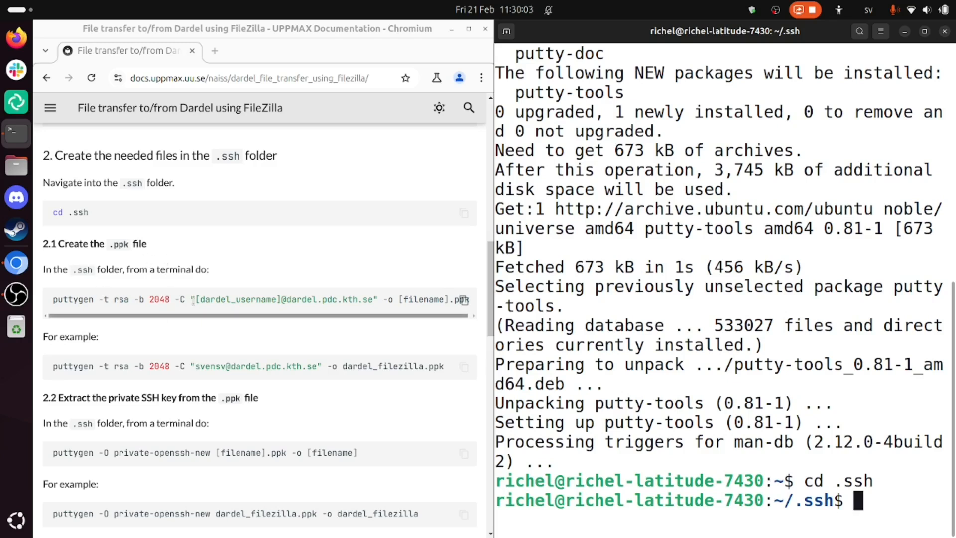
pyautogui.click(463, 367)
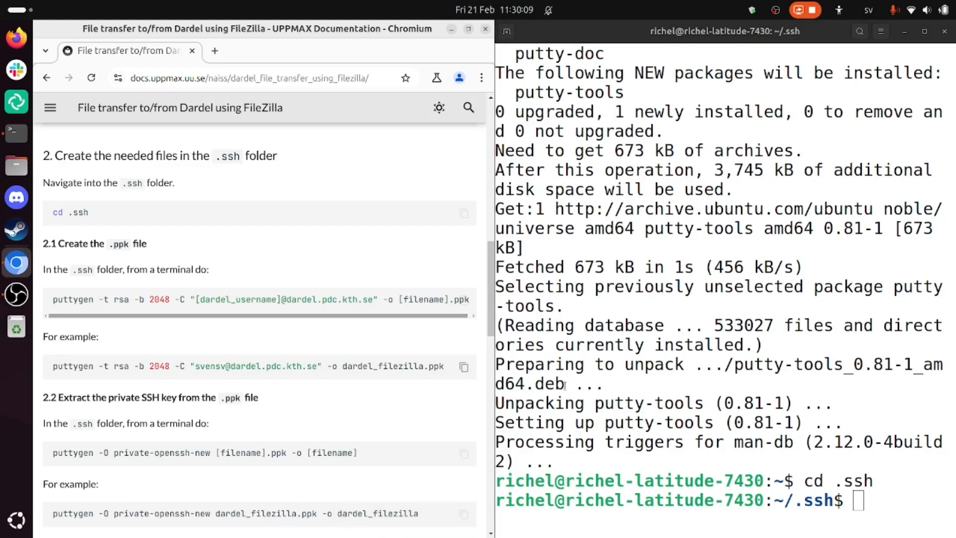
pyautogui.click(626, 450)
pyautogui.hotkey('ctrl', 'shift', 'v')
pyautogui.hotkey('ctrl', 'Left')
pyautogui.hotkey('ctrl', 'Left')
pyautogui.hotkey('ctrl', 'Left')
pyautogui.hotkey('ctrl', 'Left')
pyautogui.hotkey('ctrl', 'Left')
pyautogui.hotkey('ctrl', 'Left')
pyautogui.hotkey('ctrl', 'Left')
pyautogui.hotkey('ctrl', 'Left')
pyautogui.press('Left')
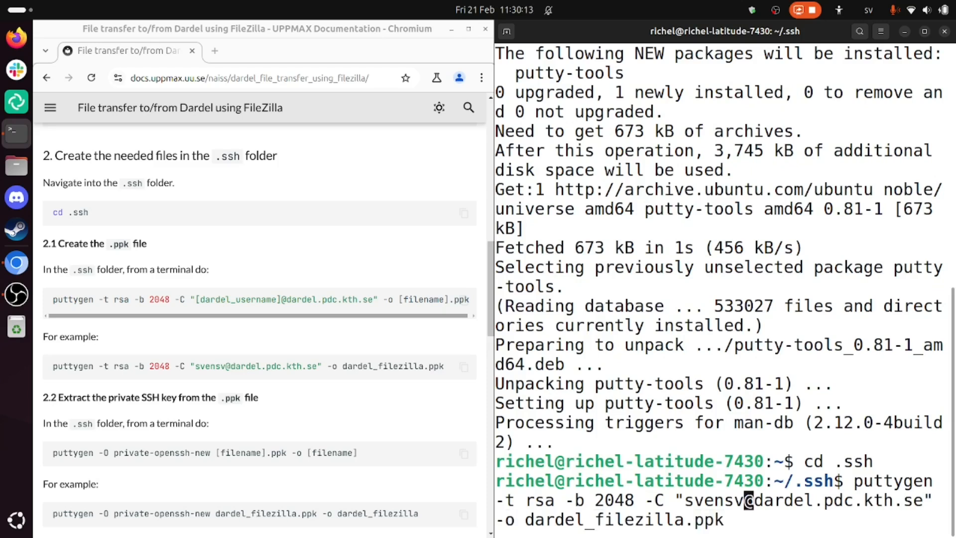
pyautogui.press('BackSpace')
pyautogui.press('BackSpace')
pyautogui.press('BackSpace')
pyautogui.press('BackSpace')
pyautogui.press('BackSpace')
pyautogui.press('BackSpace')
pyautogui.write('richelbi')
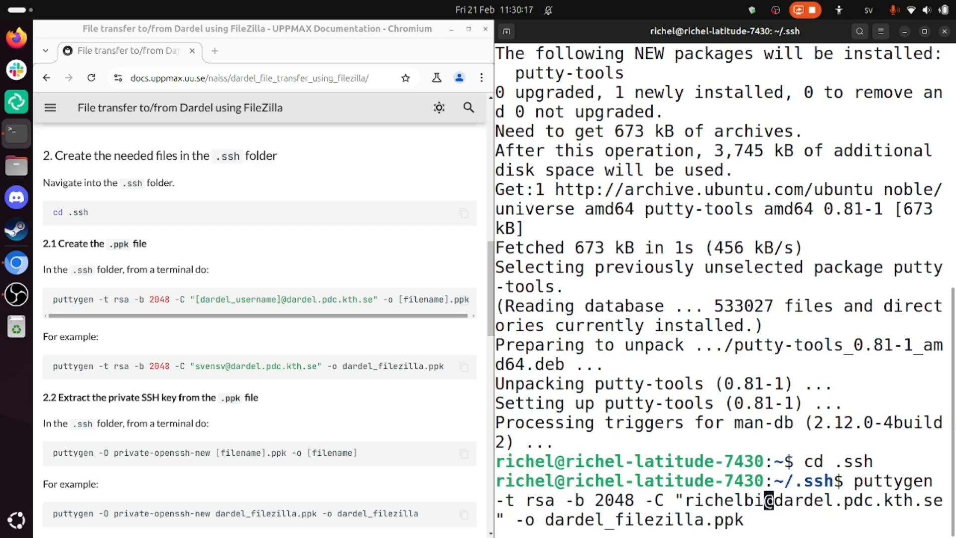
# - Run the puttygen command to create dardel_filezilla.ppk, leaving the passphrase empty at both prompts
pyautogui.press('Return')
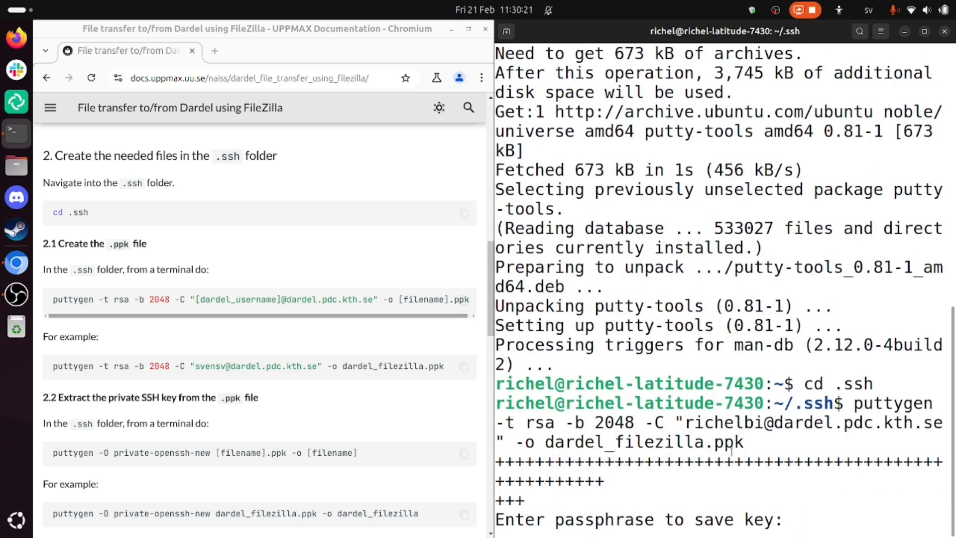
pyautogui.press('Return')
pyautogui.press('Return')
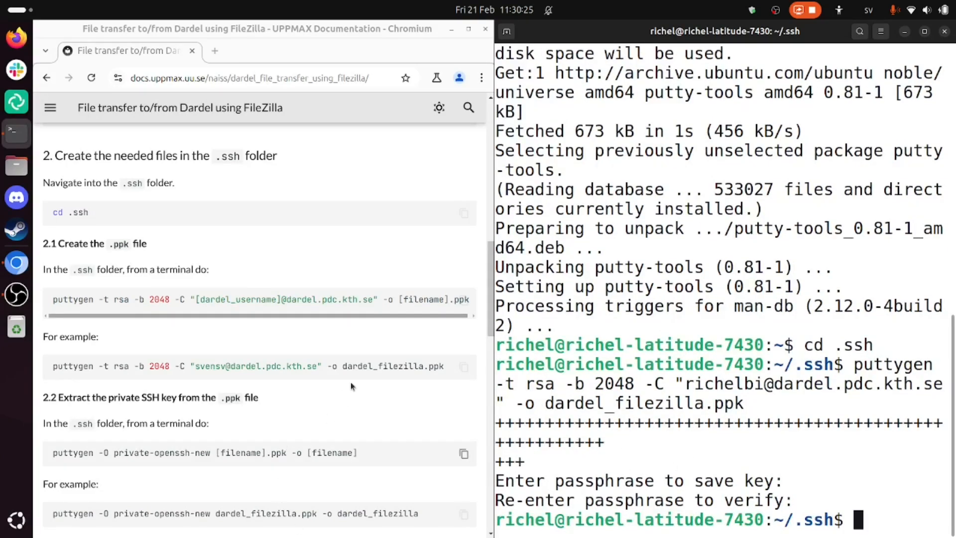
# - Extract the private SSH key with puttygen -O private-openssh-new dardel_filezilla.ppk -o dardel_filezilla, copied from the guide
pyautogui.scroll(-5, 350, 381)
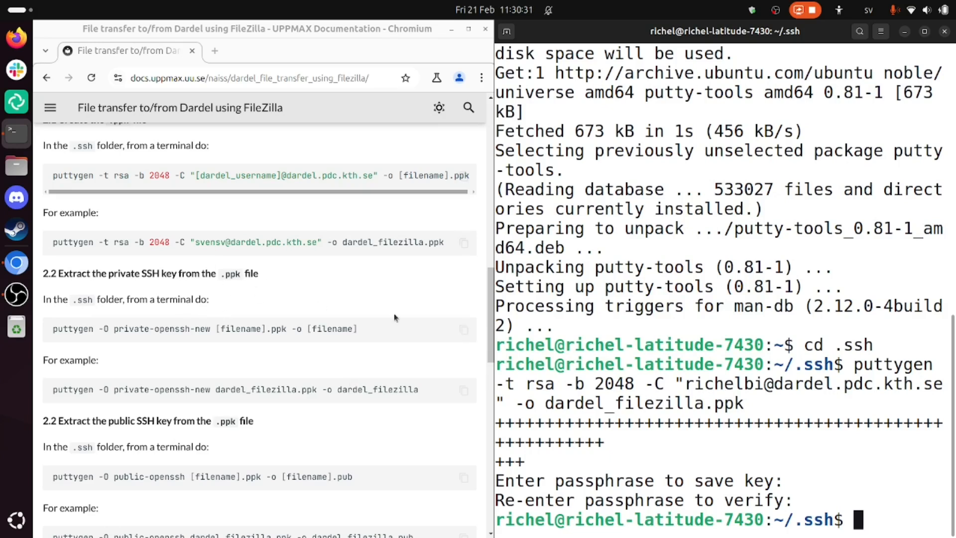
pyautogui.click(464, 390)
pyautogui.click(609, 499)
pyautogui.hotkey('ctrl', 'shift', 'v')
pyautogui.press('Return')
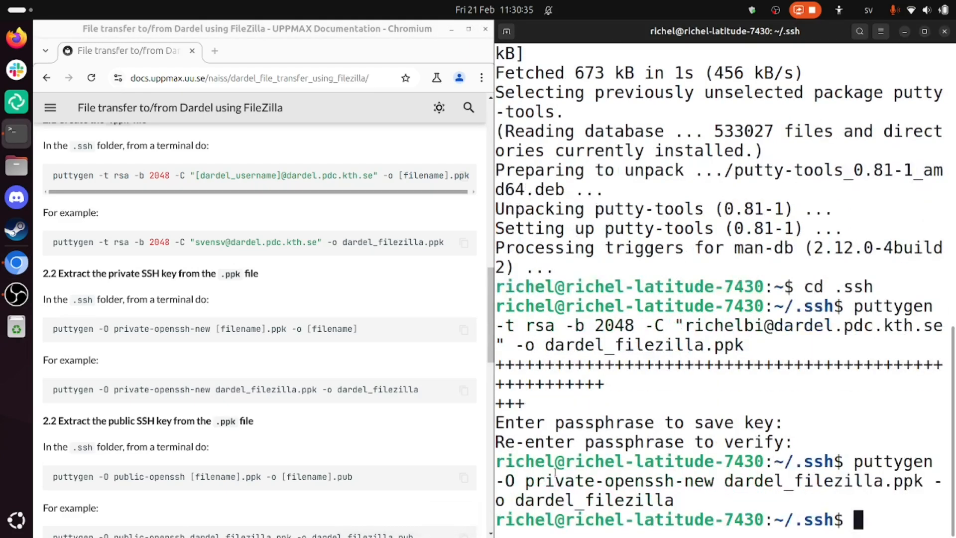
# - Extract the public SSH key with puttygen -O public-openssh dardel_filezilla.ppk -o dardel_filezilla.pub, copied from the guide's example
pyautogui.scroll(-3, 263, 422)
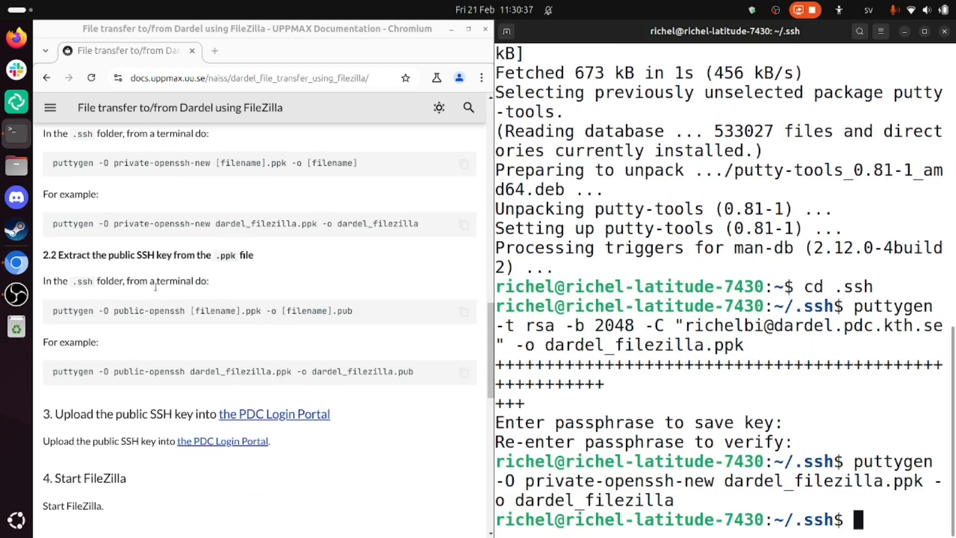
pyautogui.click(464, 372)
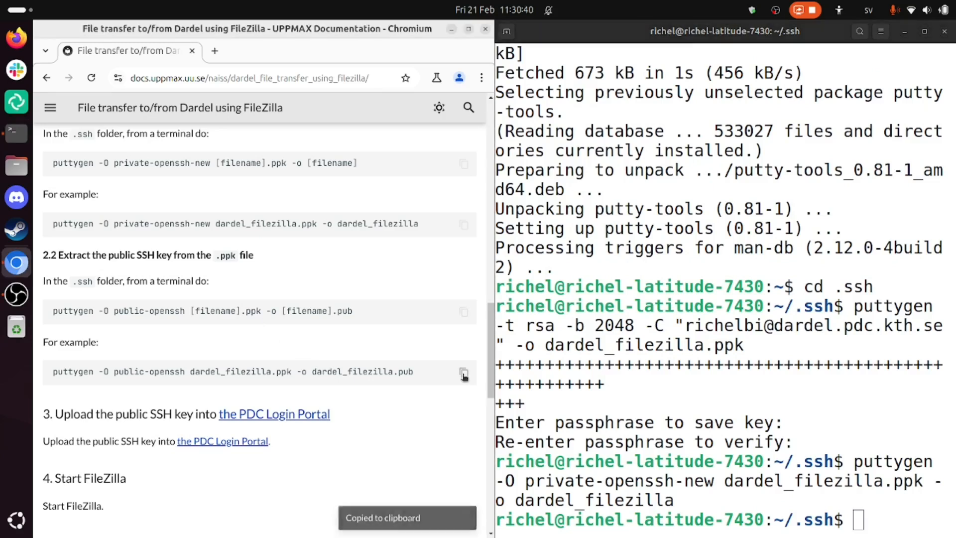
pyautogui.click(623, 438)
pyautogui.hotkey('ctrl', 'shift', 'v')
pyautogui.press('Return')
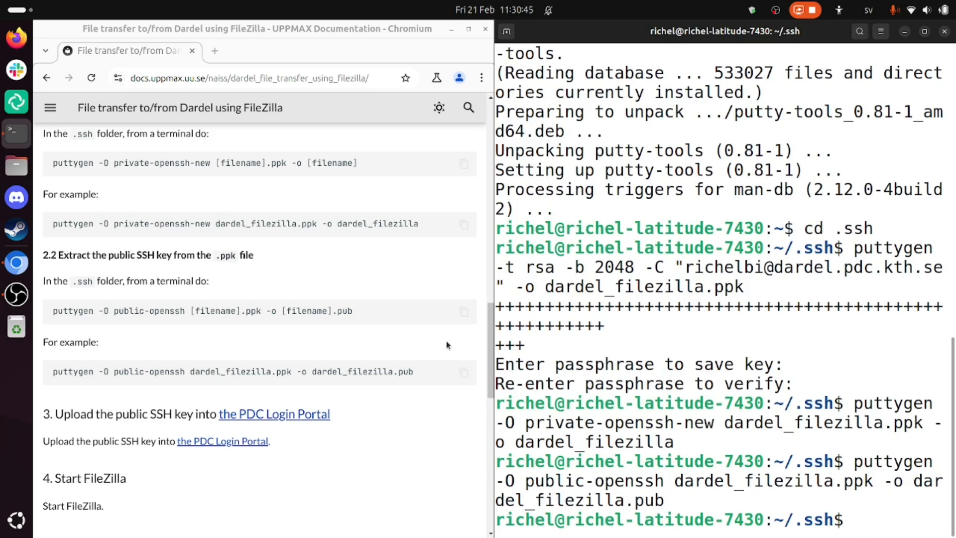
# - List the .ssh folder in the terminal and check for the dardel_filezilla, dardel_filezilla.pub and dardel_filezilla.ppk files
pyautogui.scroll(-1, 431, 344)
pyautogui.scroll(-2, 431, 345)
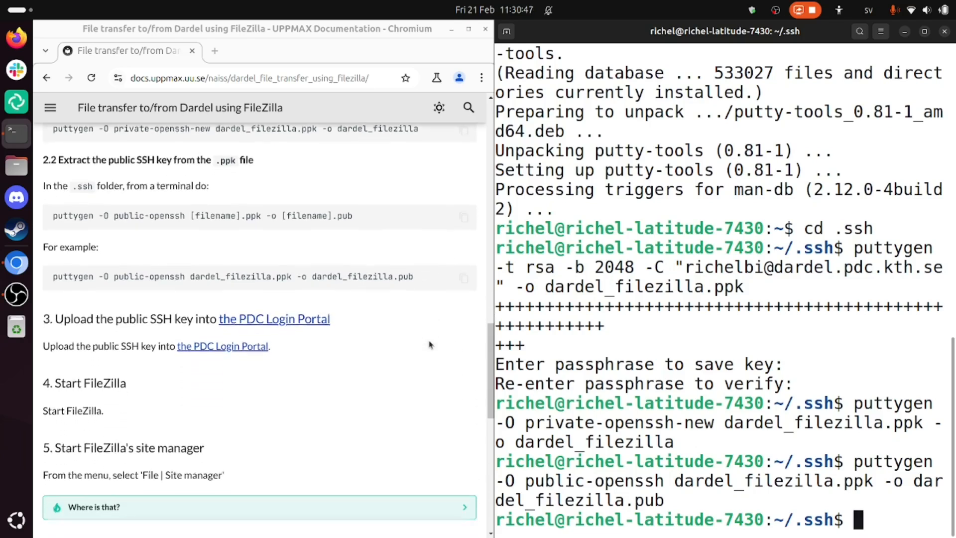
pyautogui.write('ls')
pyautogui.press('Return')
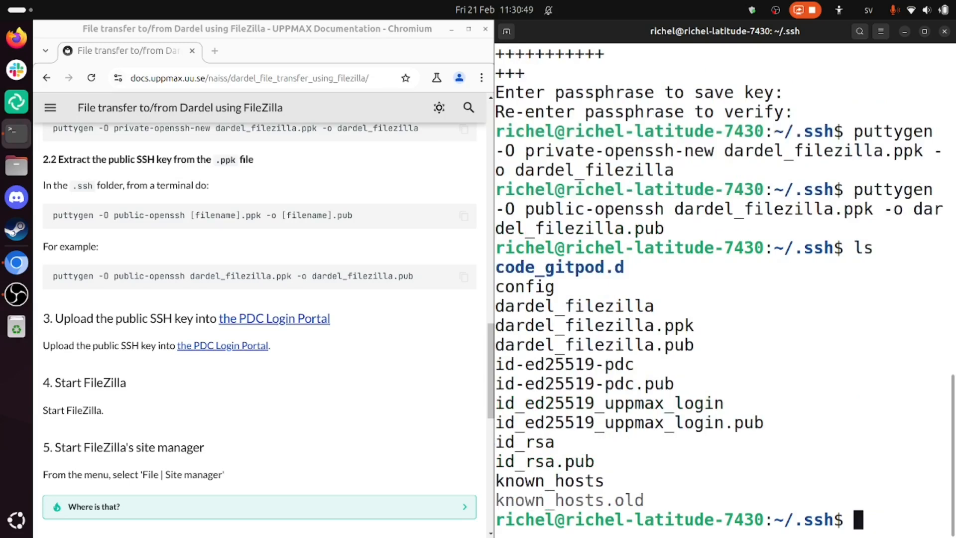
pyautogui.moveTo(702, 350); pyautogui.dragTo(501, 303)
pyautogui.doubleClick(554, 301)
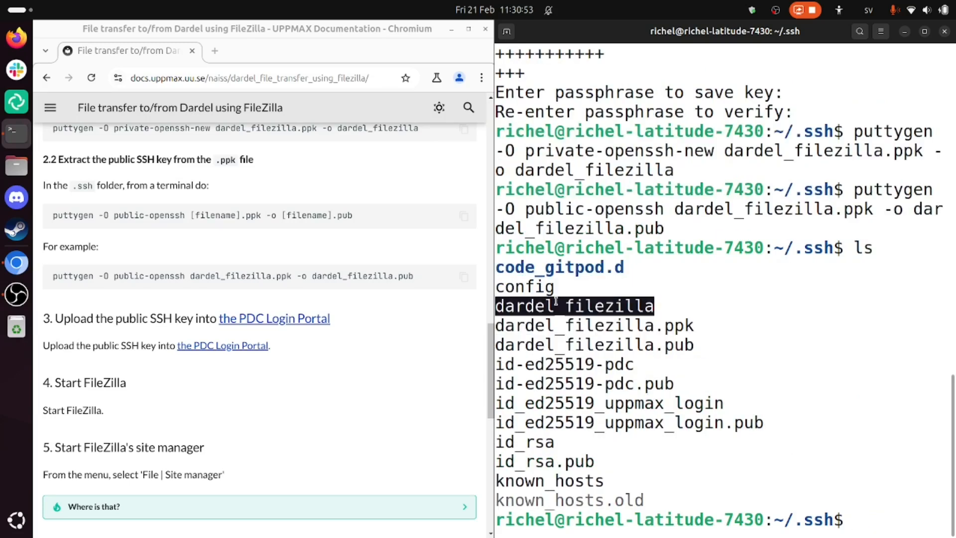
pyautogui.click(589, 347)
pyautogui.doubleClick(589, 347)
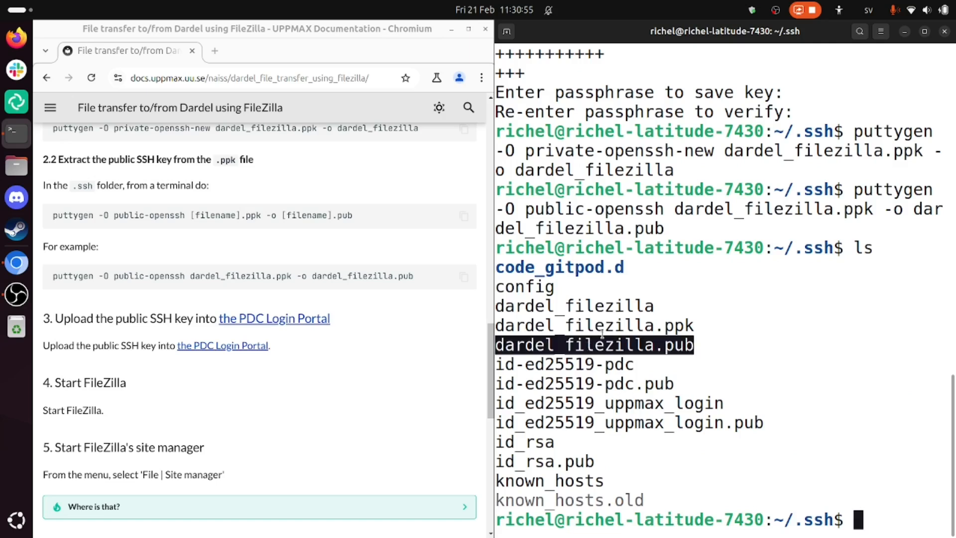
pyautogui.doubleClick(608, 327)
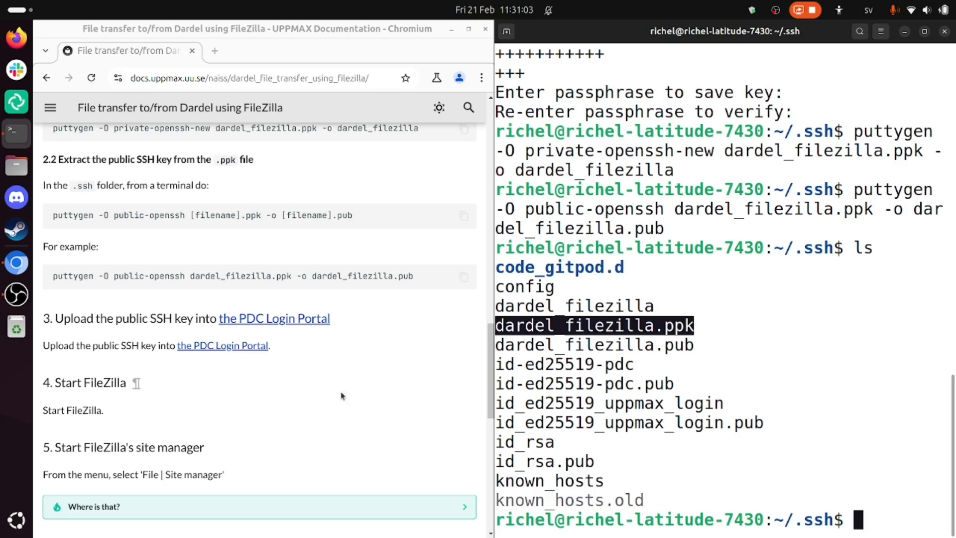
pyautogui.click(606, 355)
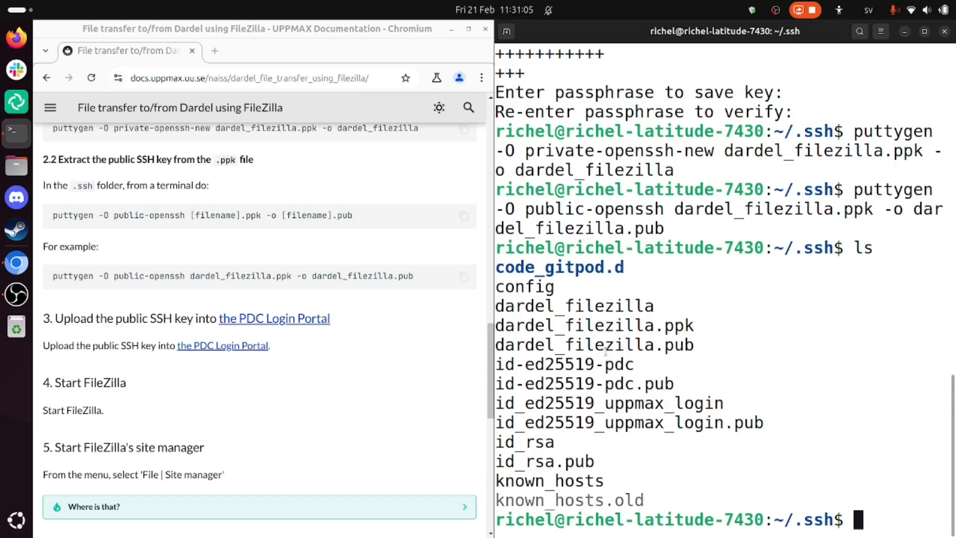
pyautogui.doubleClick(600, 345)
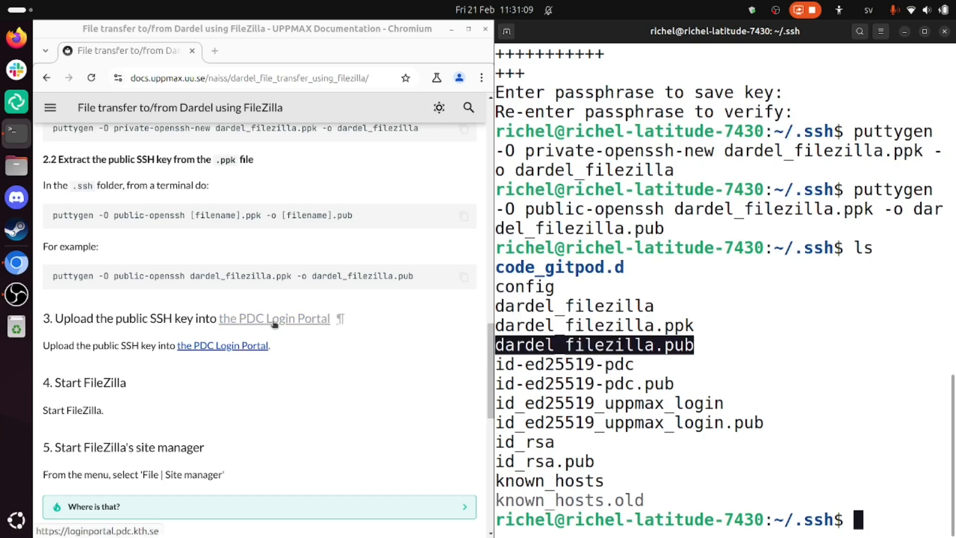
# - Open the guide's PDC Login Portal link in a separate browser window tiled beside the guide, and bring the guide to its section 3
pyautogui.press('super+Up')
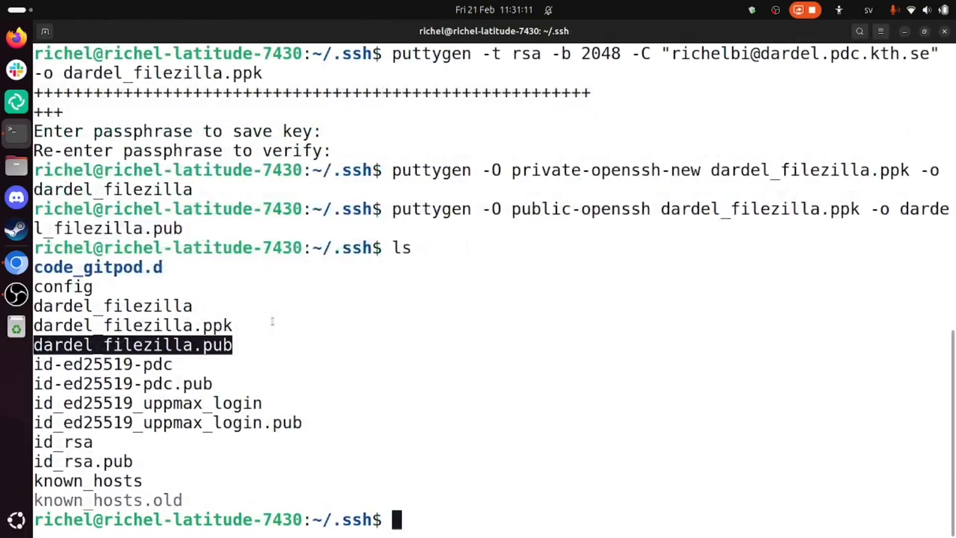
pyautogui.hotkey('alt', 'Tab')
pyautogui.press('super+Up')
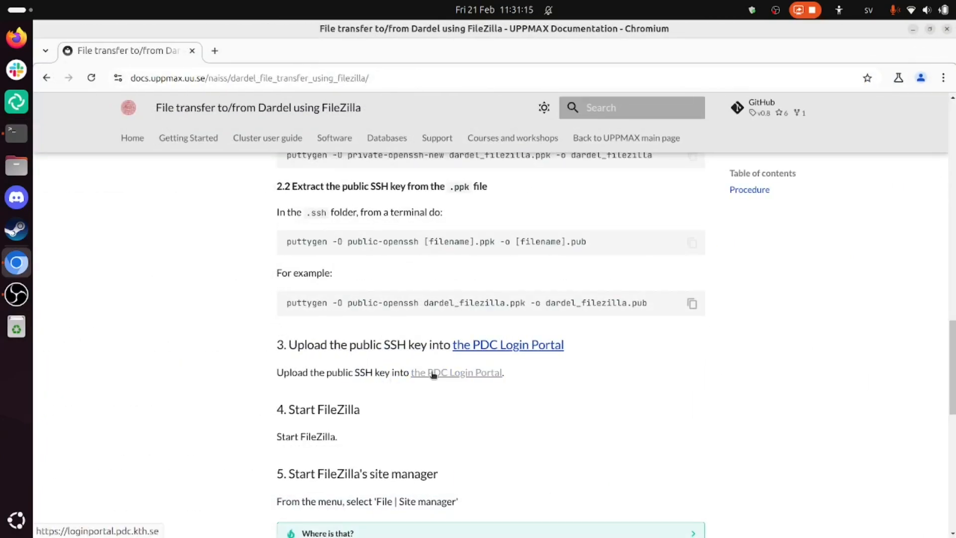
pyautogui.press('super+Left')
pyautogui.hotkey('alt', 'Tab')
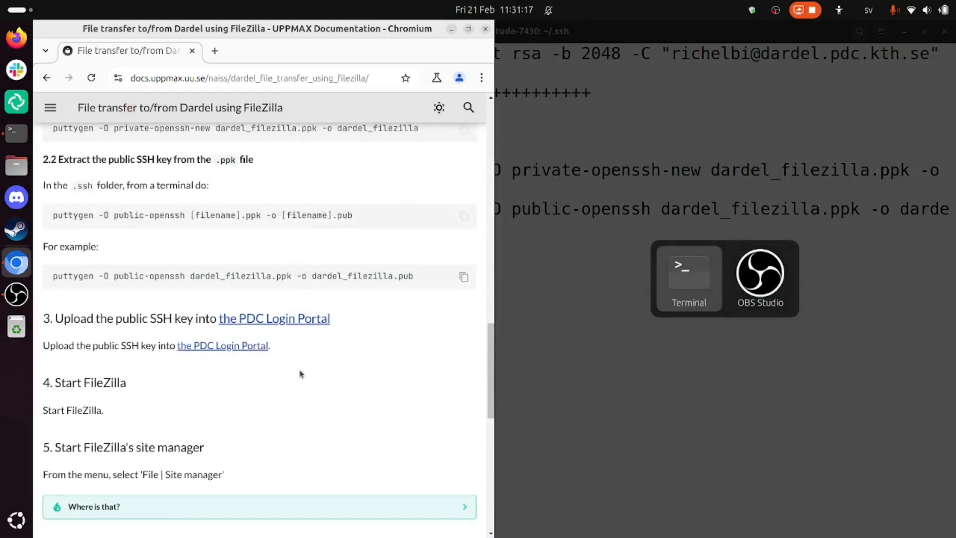
pyautogui.middleClick(250, 345)
pyautogui.click(248, 45)
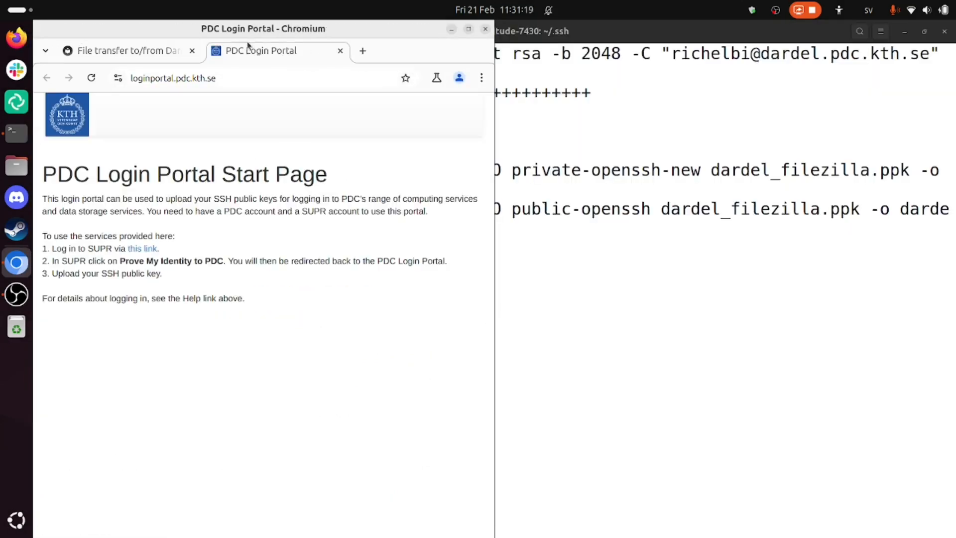
pyautogui.moveTo(244, 66); pyautogui.dragTo(707, 198)
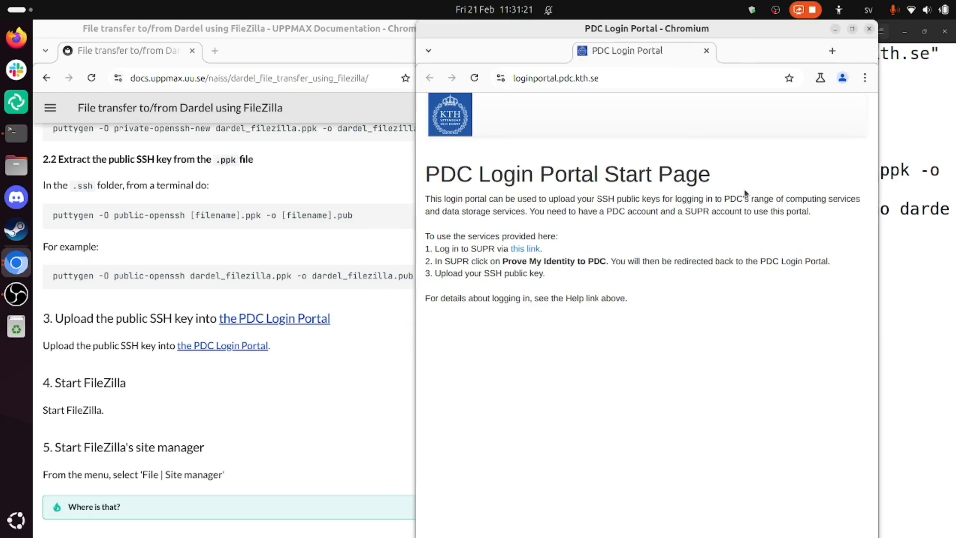
pyautogui.press('super+Right')
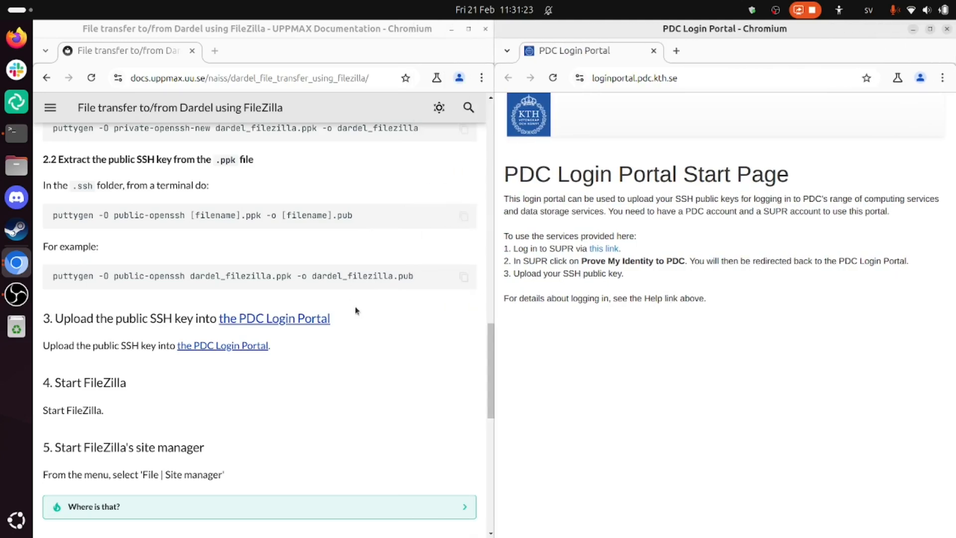
pyautogui.click(341, 318)
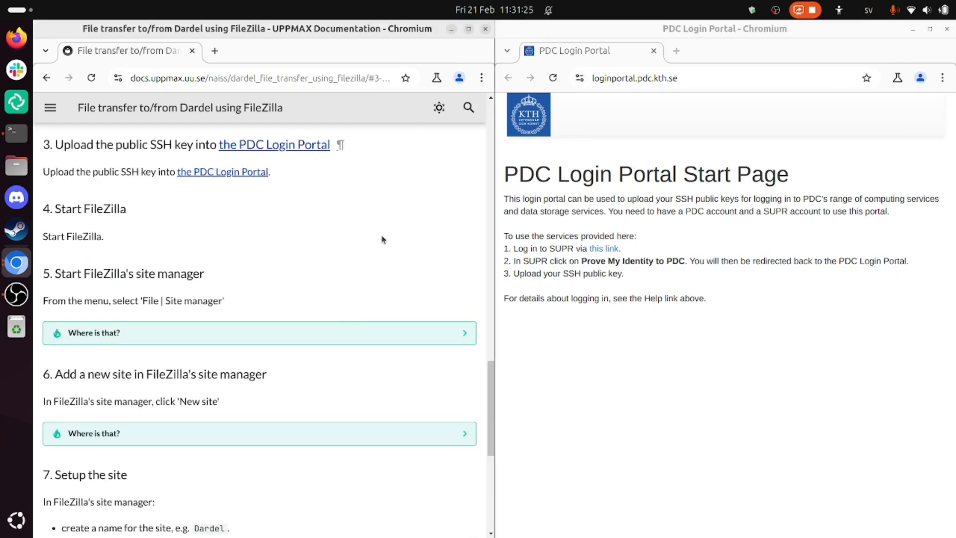
# - Start the SUPR login from the PDC portal with federated identity and submit the university user identity and password
pyautogui.click(700, 273)
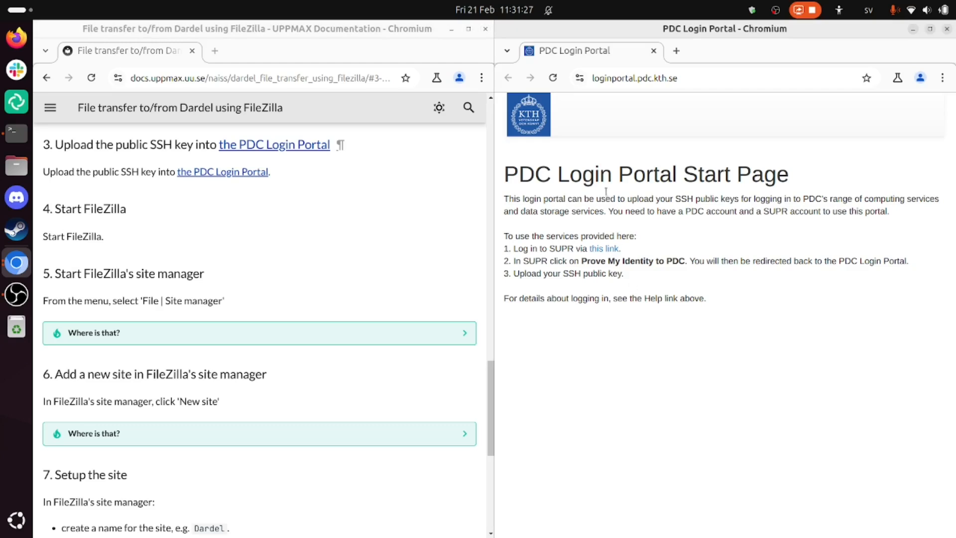
pyautogui.click(602, 249)
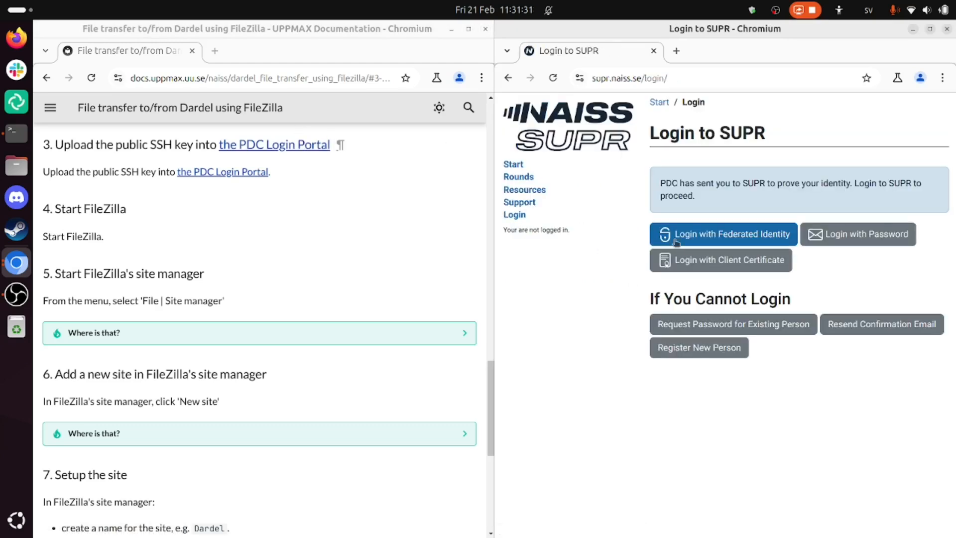
pyautogui.click(686, 235)
pyautogui.click(686, 235)
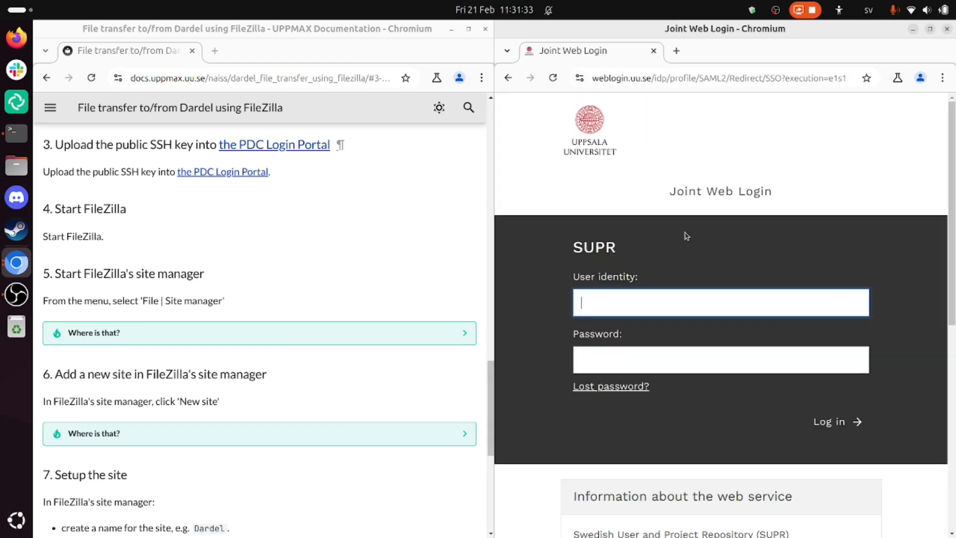
pyautogui.click(823, 421)
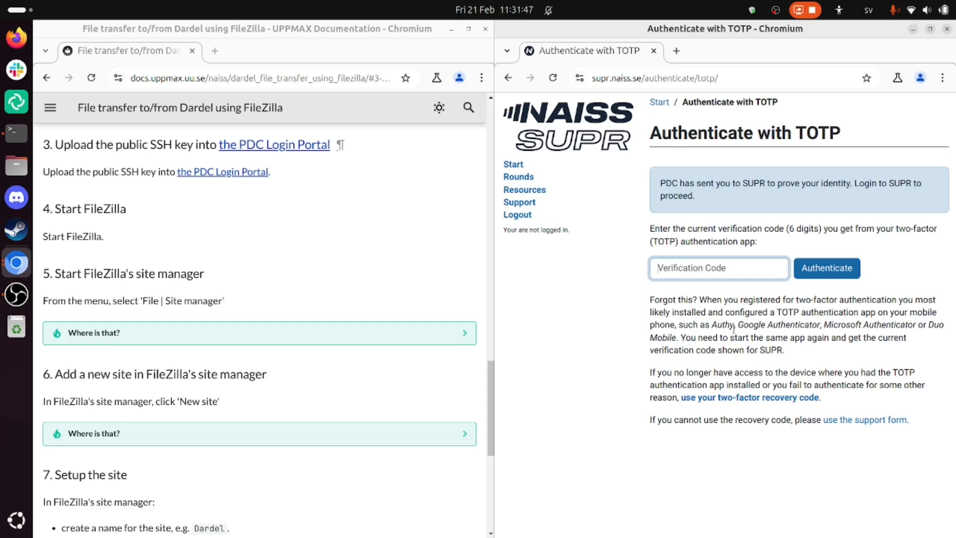
# - Authenticate in SUPR with the two-factor verification code and prove the identity to PDC
pyautogui.write('9')
pyautogui.write('7')
pyautogui.press('Return')
pyautogui.click(706, 333)
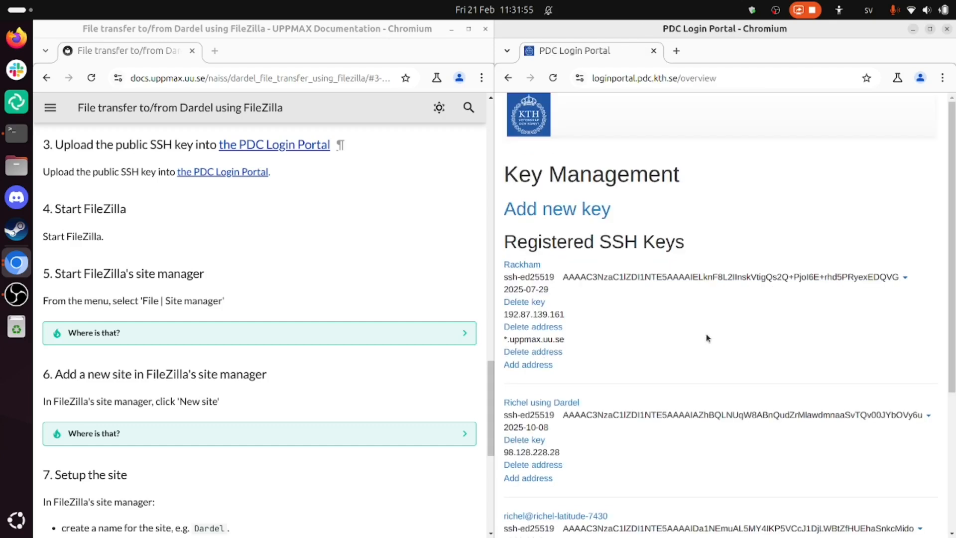
# - Look through the registered SSH keys in the PDC portal and open the form for adding a new key
pyautogui.scroll(-4, 707, 336)
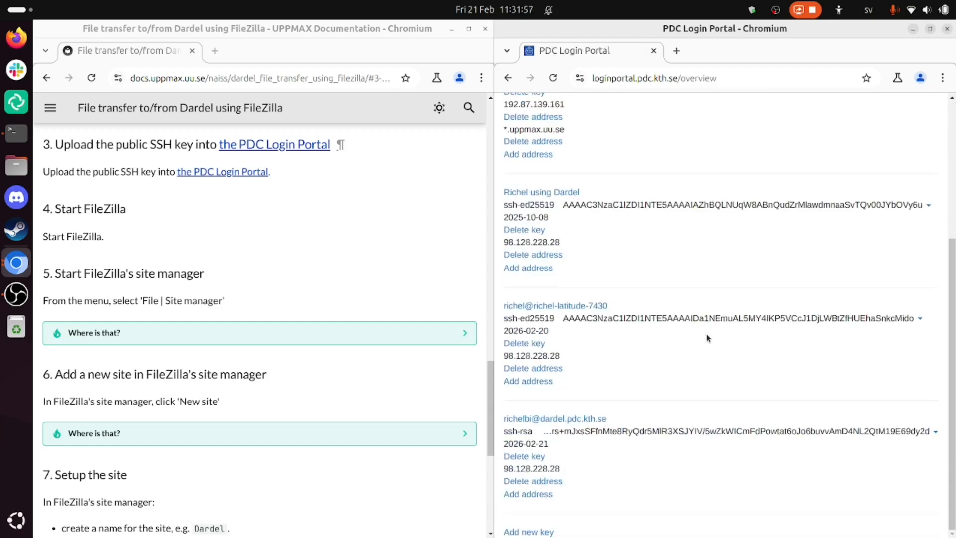
pyautogui.scroll(4, 706, 336)
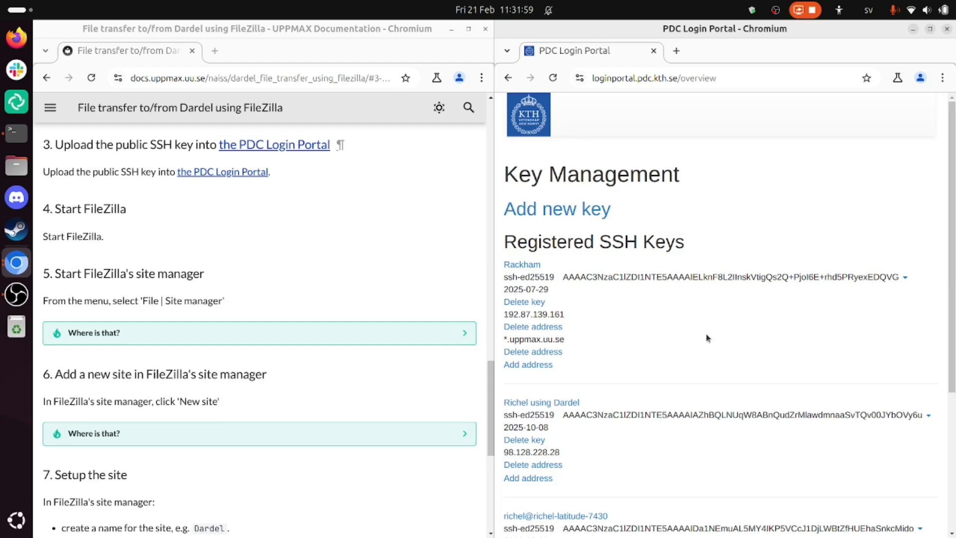
pyautogui.hotkey('ctrl', '-')
pyautogui.hotkey('ctrl', '-')
pyautogui.hotkey('ctrl', '-')
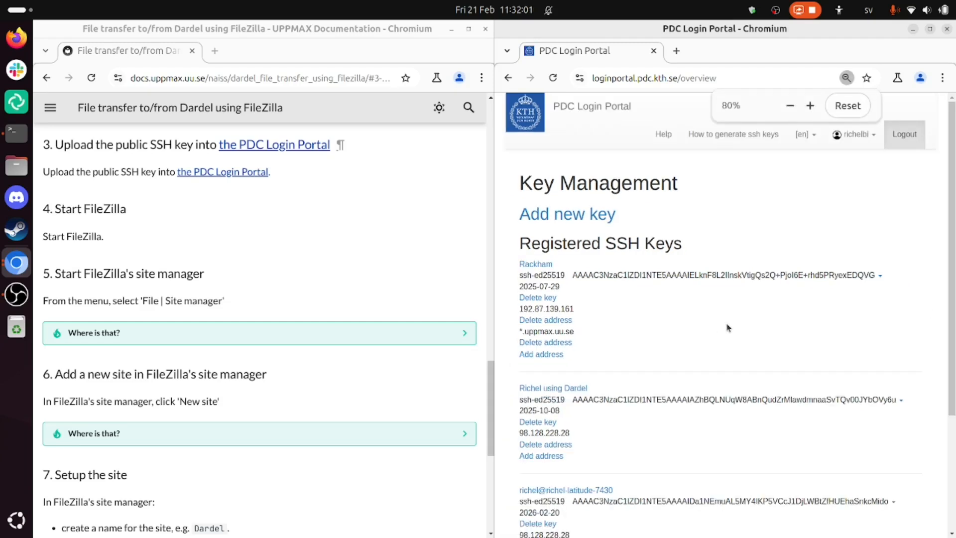
pyautogui.scroll(-1, 727, 327)
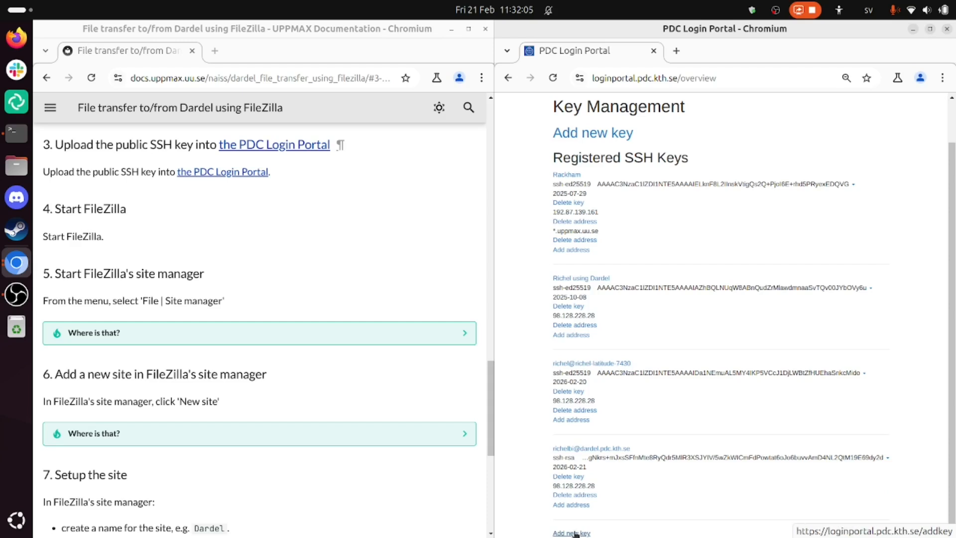
pyautogui.click(574, 533)
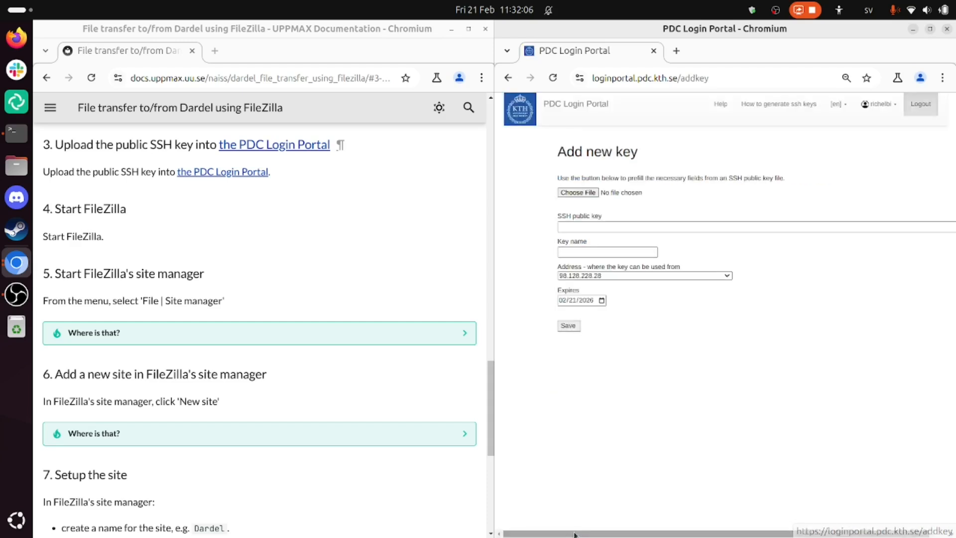
# - Load dardel_filezilla.pub from the home folder's .ssh directory as the new SSH key and save it under the portal's suggested date-suffixed name
pyautogui.click(590, 196)
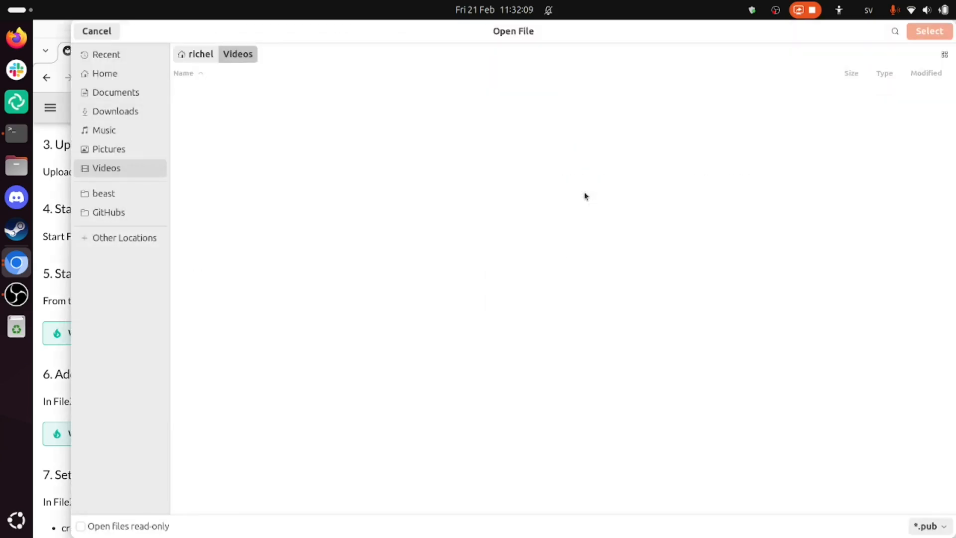
pyautogui.hotkey('alt', 'Up')
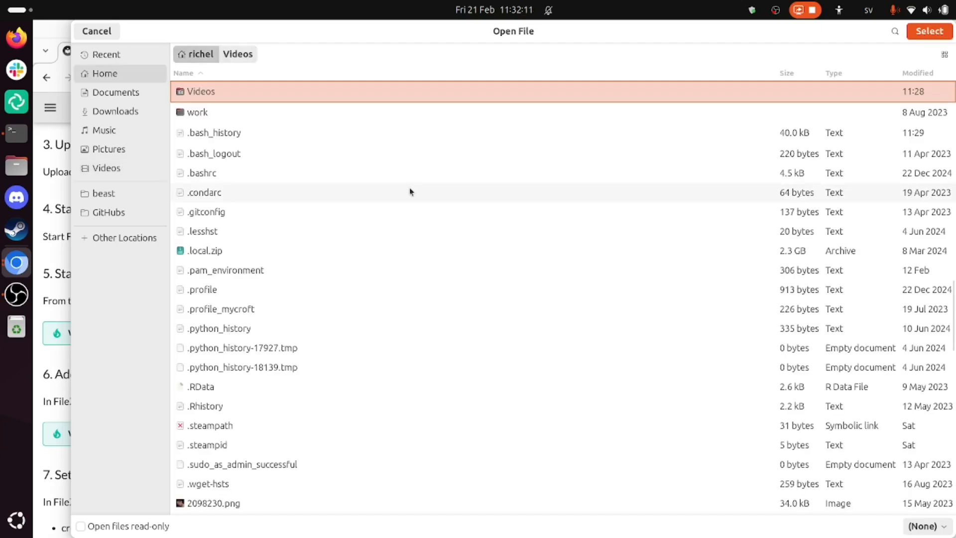
pyautogui.click(351, 244)
pyautogui.write('.ssh/')
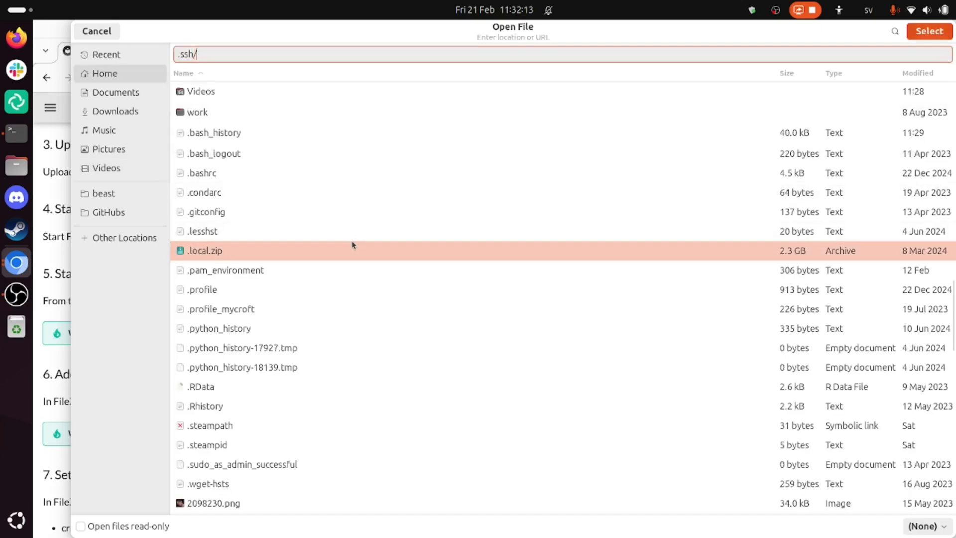
pyautogui.press('Return')
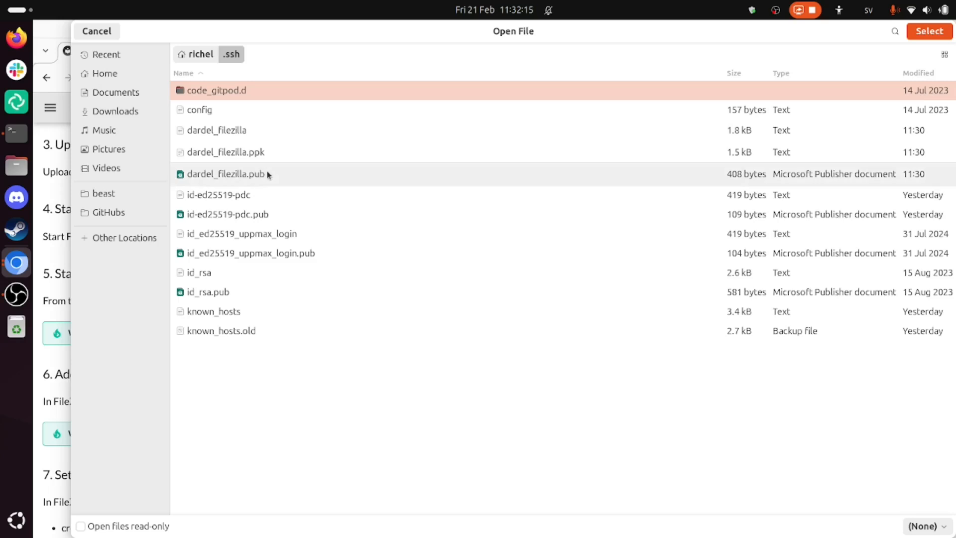
pyautogui.click(290, 174)
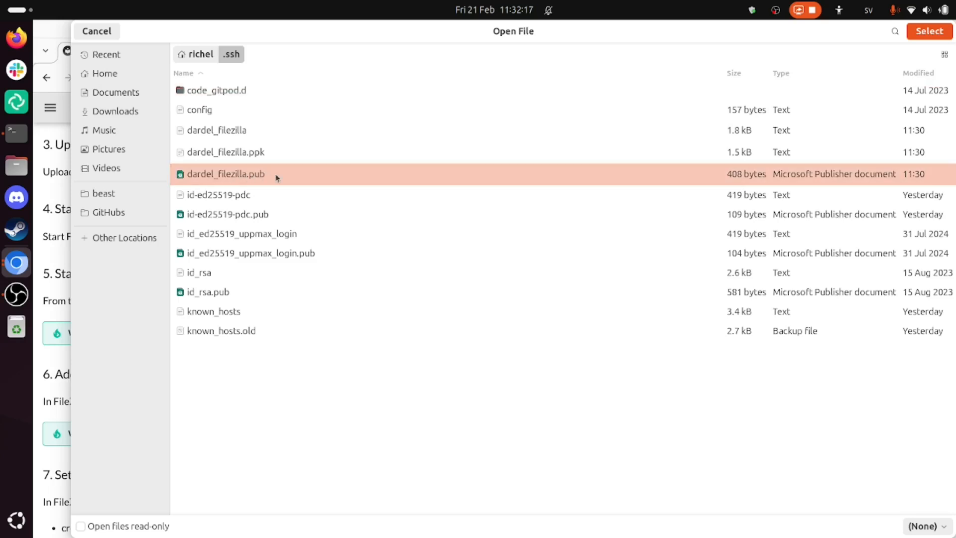
pyautogui.doubleClick(276, 174)
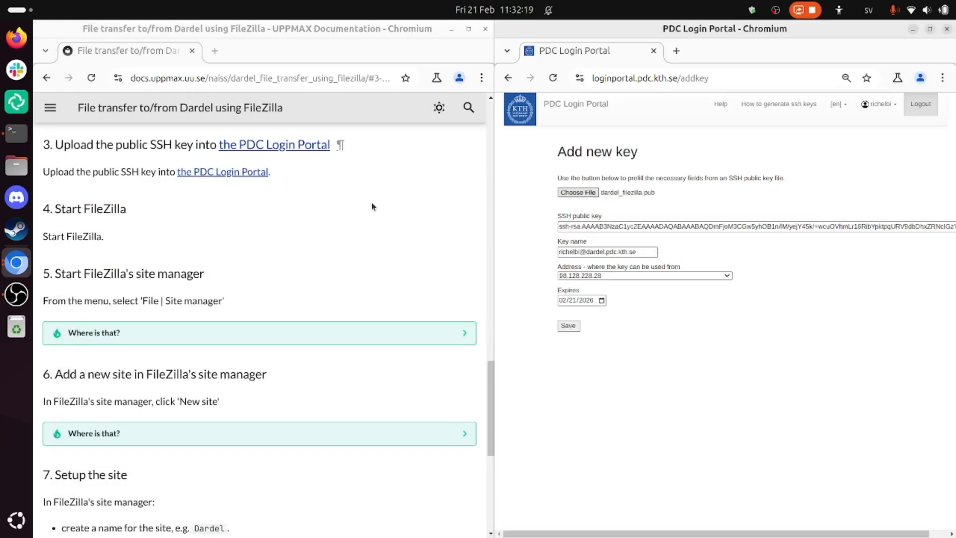
pyautogui.click(566, 326)
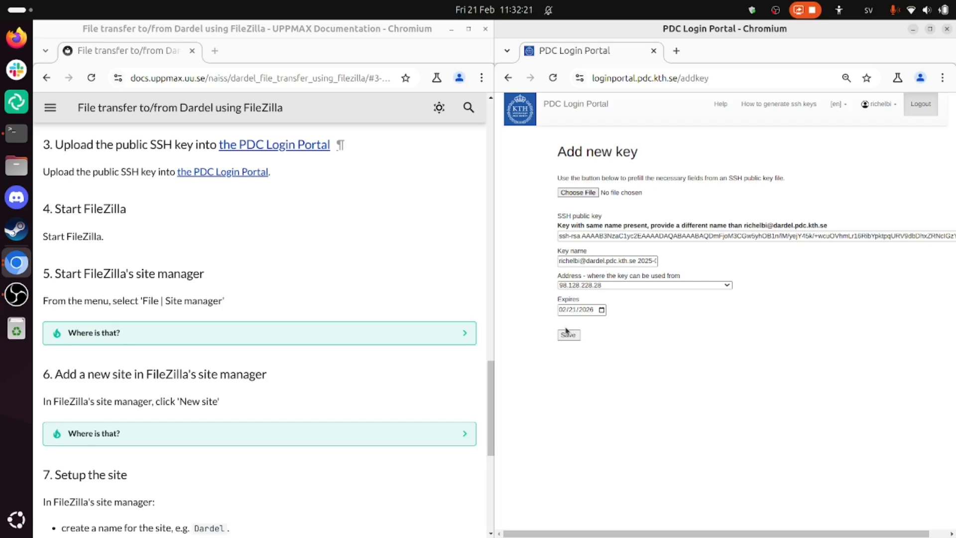
pyautogui.click(568, 333)
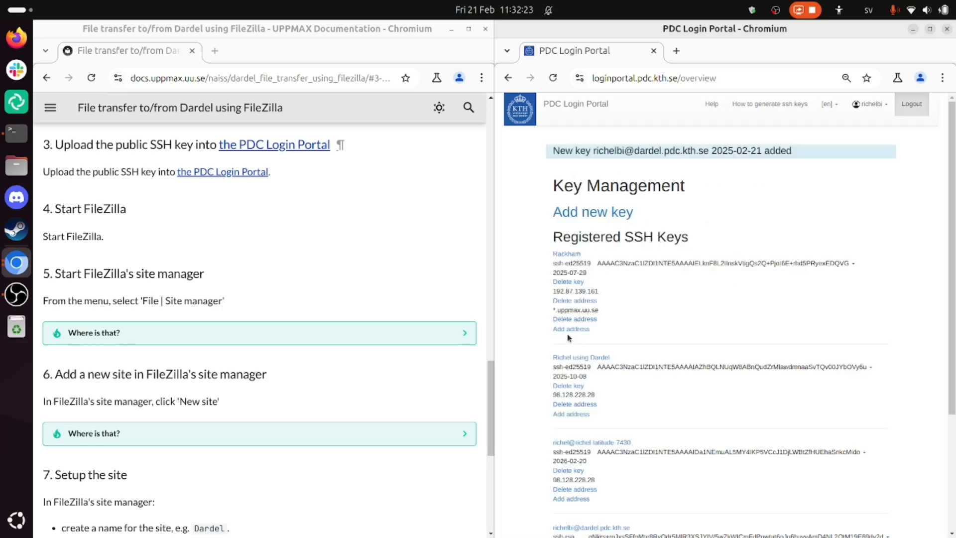
# - Check the registered keys, close the PDC Login Portal window and bring the transfer guide full-screen at the Start FileZilla section
pyautogui.scroll(-3, 691, 264)
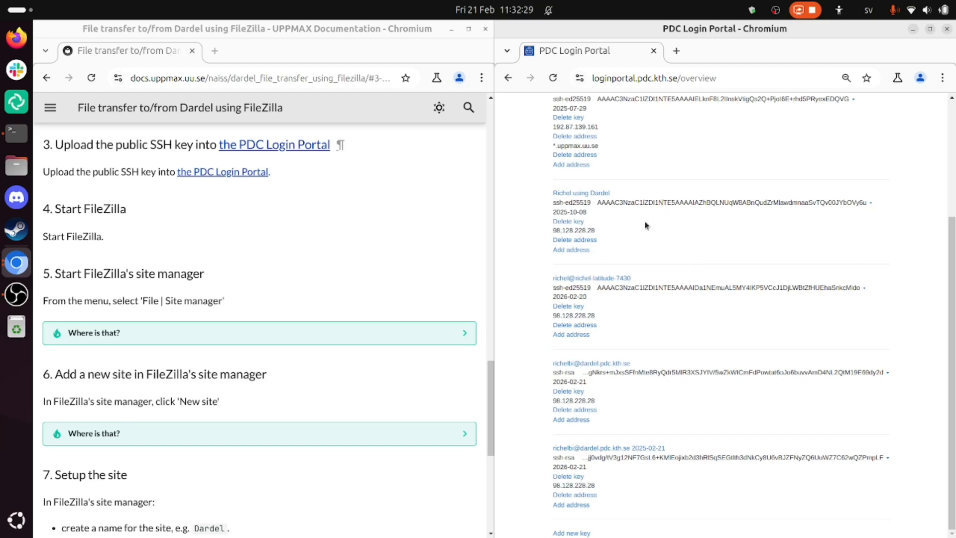
pyautogui.click(653, 51)
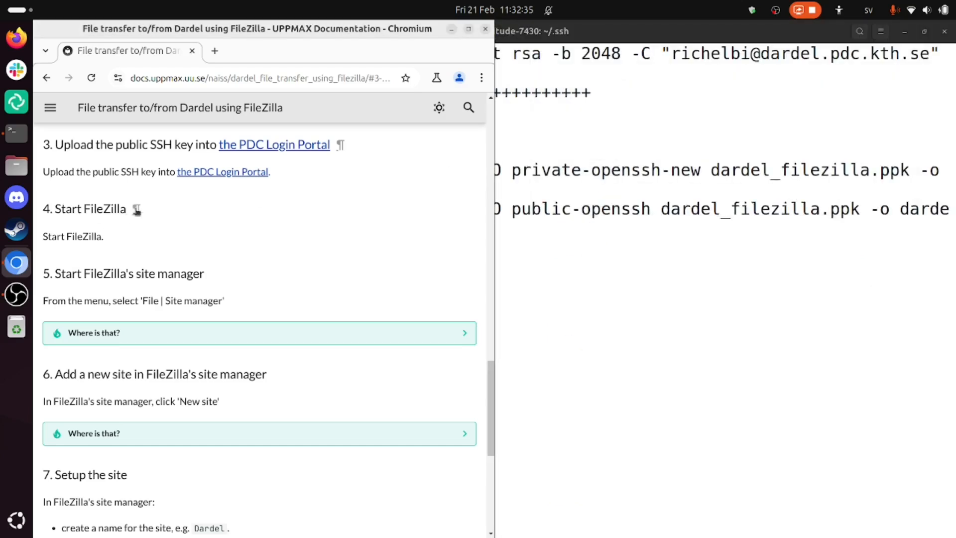
pyautogui.scroll(-2, 135, 211)
pyautogui.press('super+Up')
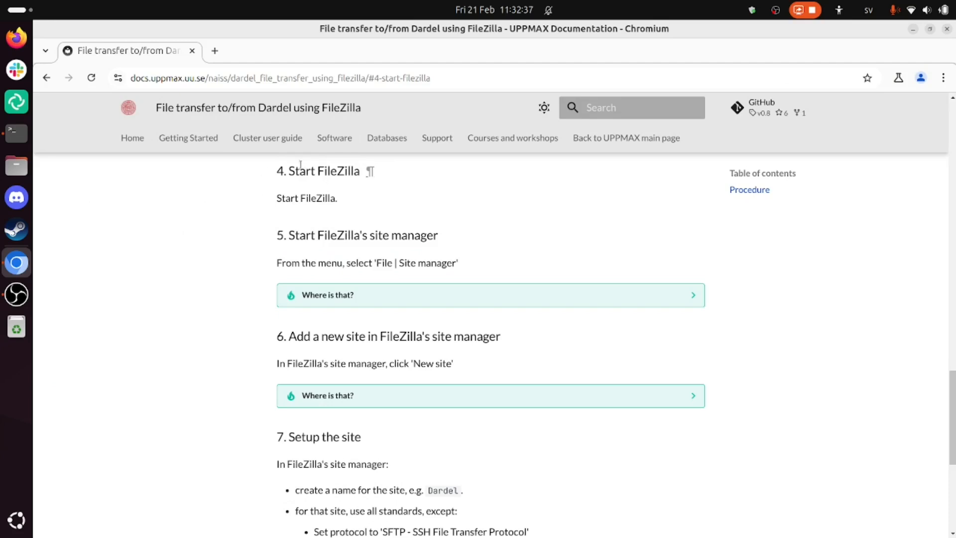
# - Launch FileZilla and dismiss the transfer queue loading error
pyautogui.press('super')
pyautogui.write('file')
pyautogui.press('Right')
pyautogui.press('Return')
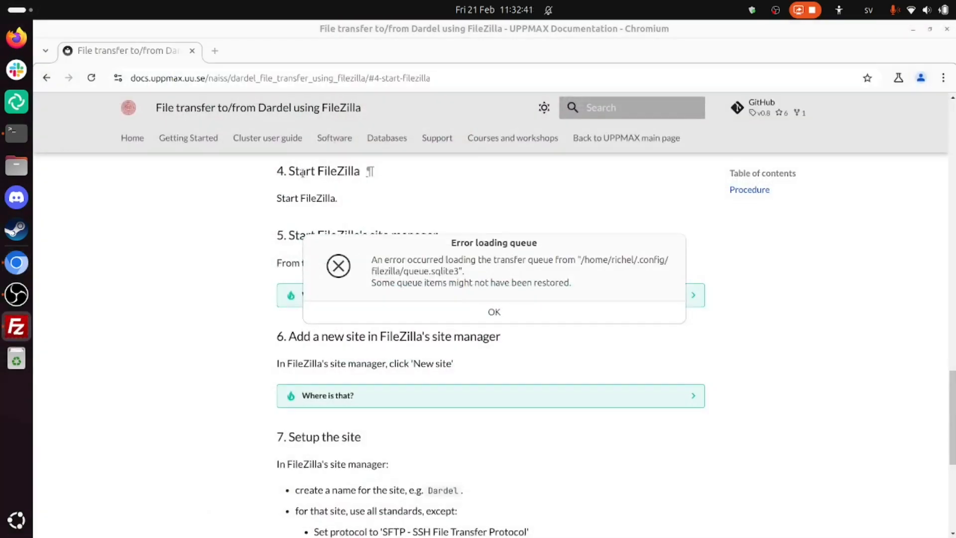
pyautogui.press('Return')
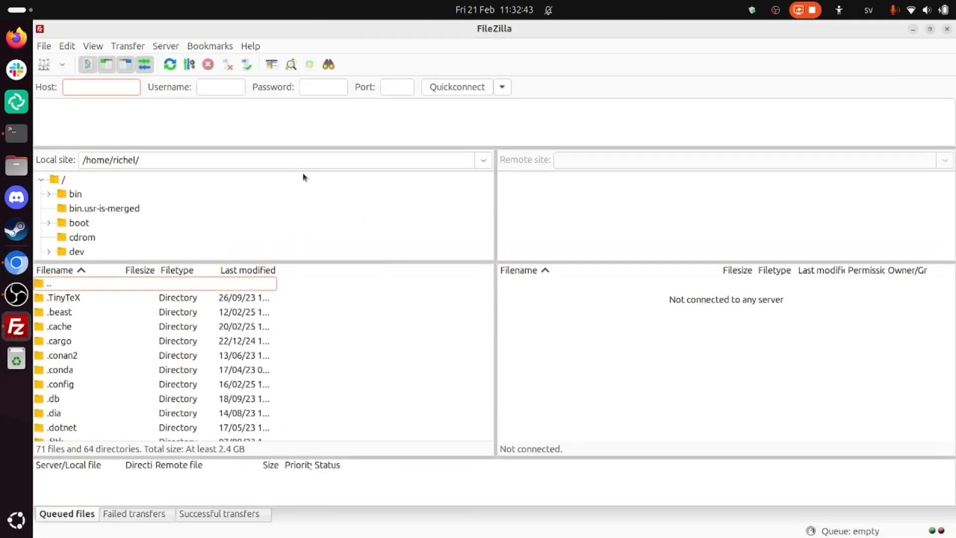
# - Tile the transfer guide and FileZilla side by side so each fills half of the screen
pyautogui.press('super+Right')
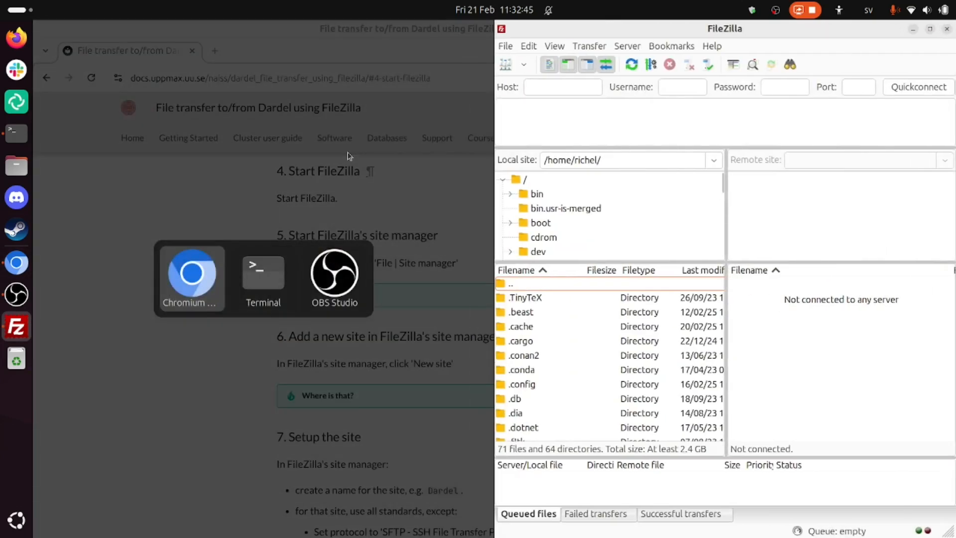
pyautogui.press('Return')
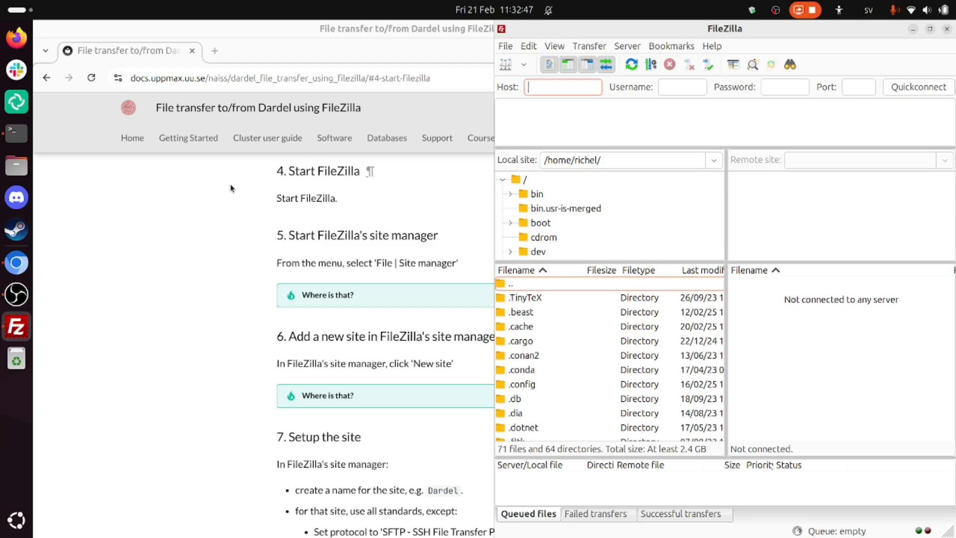
pyautogui.press('super+Left')
pyautogui.press('Right')
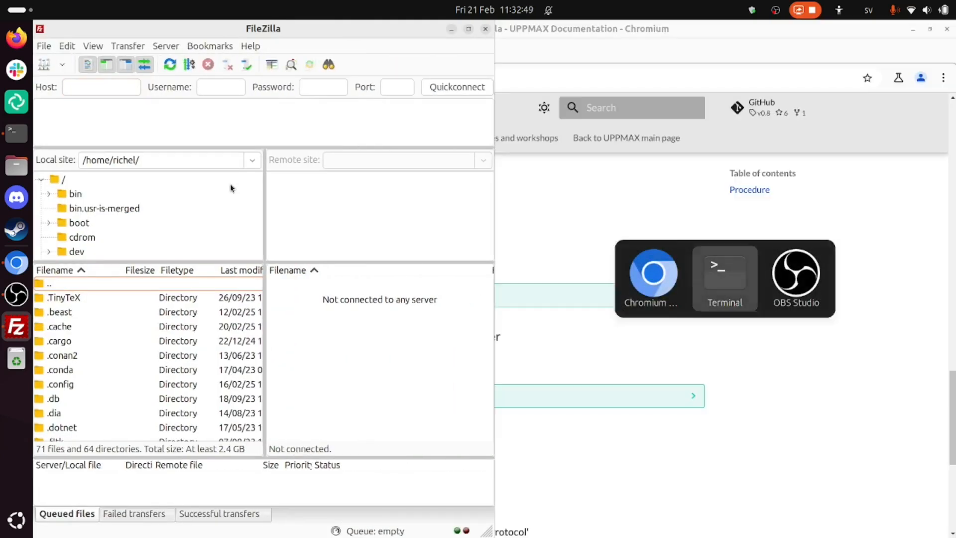
pyautogui.press('Escape')
pyautogui.press('super+Right')
pyautogui.press('Return')
pyautogui.press('super+Up')
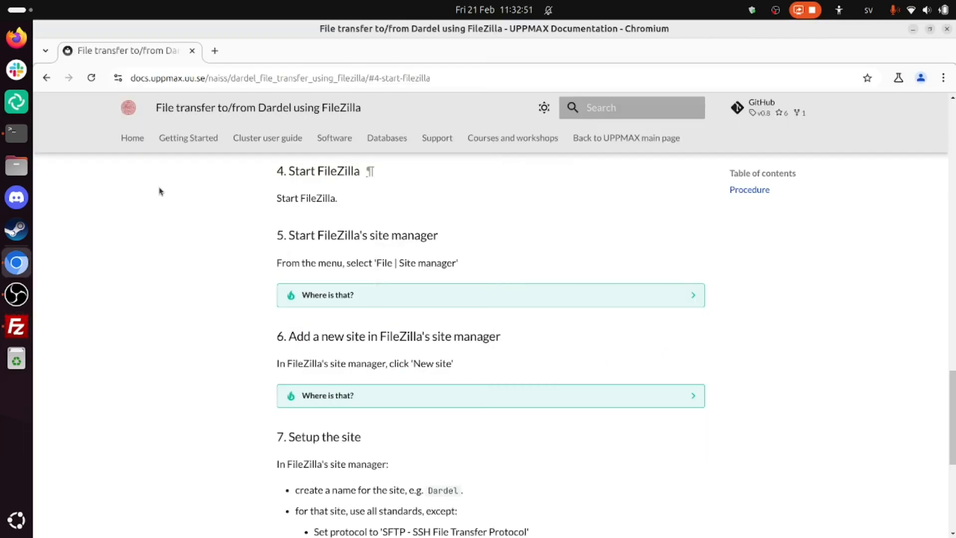
pyautogui.press('super+Left')
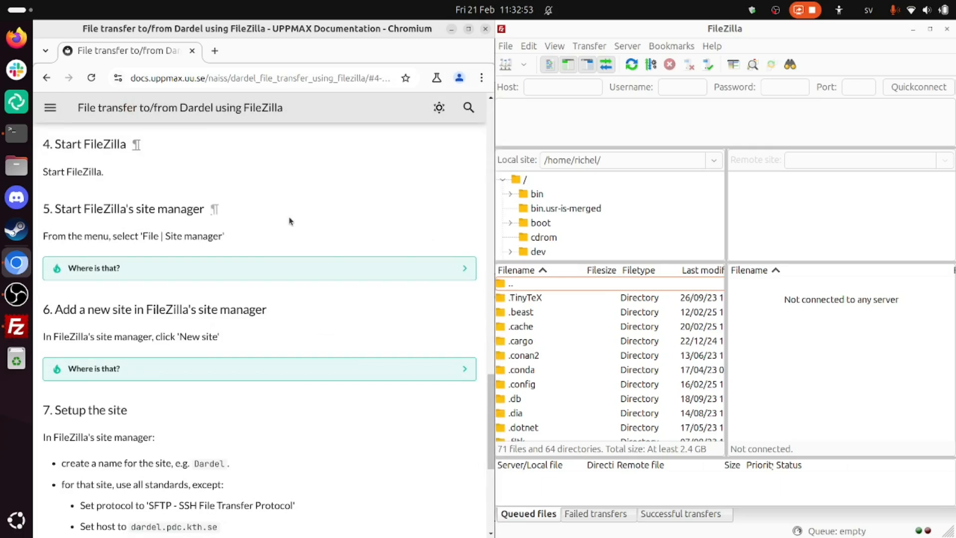
# - Open FileZilla's Site Manager, following step 5 of the transfer guide
pyautogui.moveTo(98, 208); pyautogui.dragTo(154, 213)
pyautogui.click(159, 214)
pyautogui.click(682, 107)
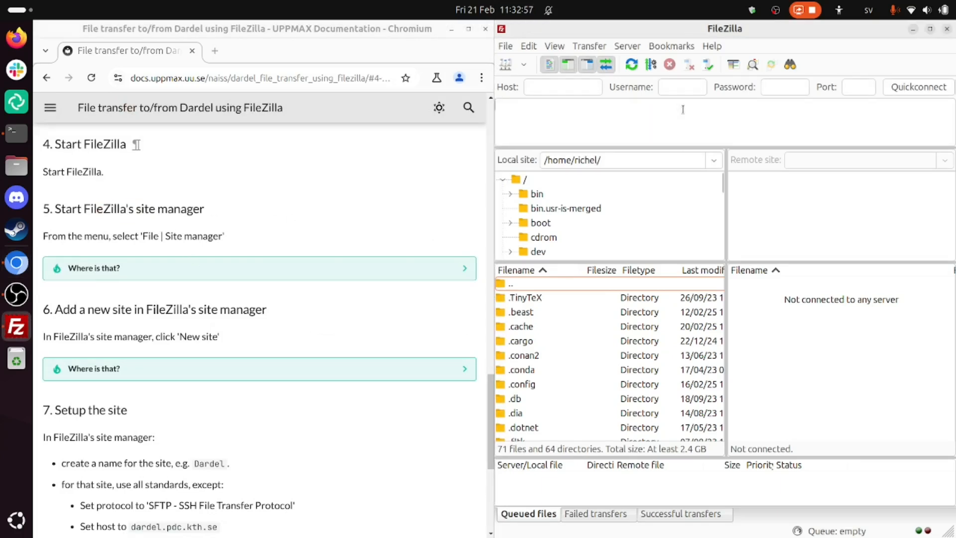
pyautogui.click(506, 46)
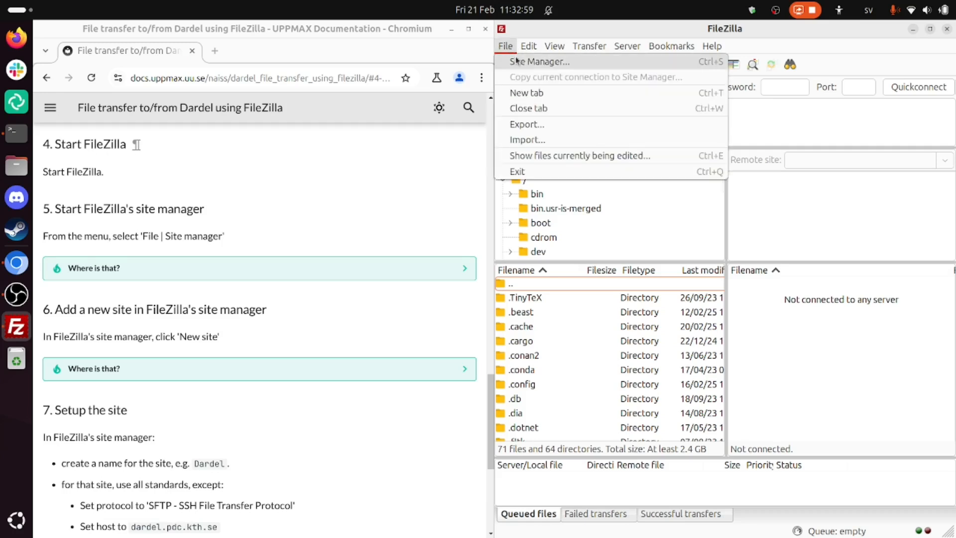
pyautogui.click(523, 61)
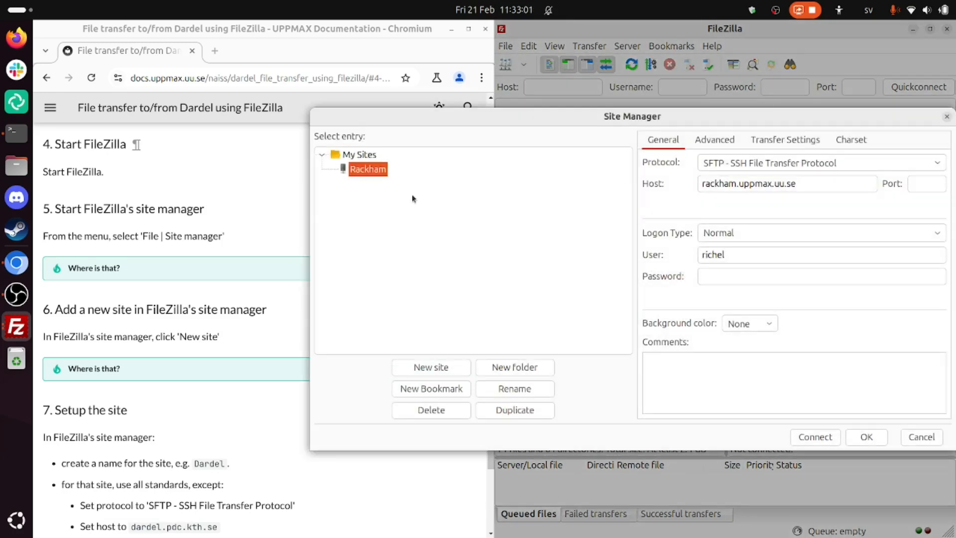
# - Create a new site named Dardel under My Sites in the Site Manager
pyautogui.scroll(-3, 240, 377)
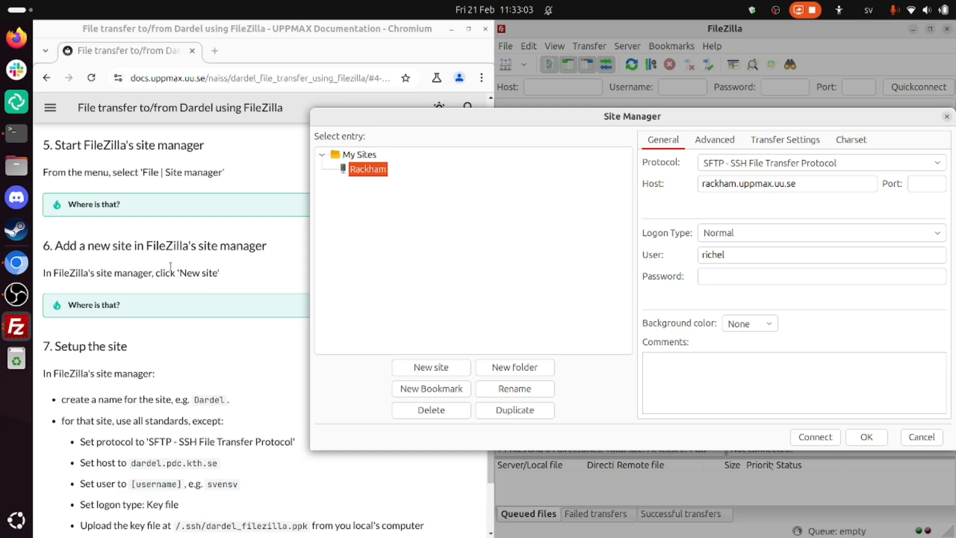
pyautogui.click(422, 367)
pyautogui.write('Dardel')
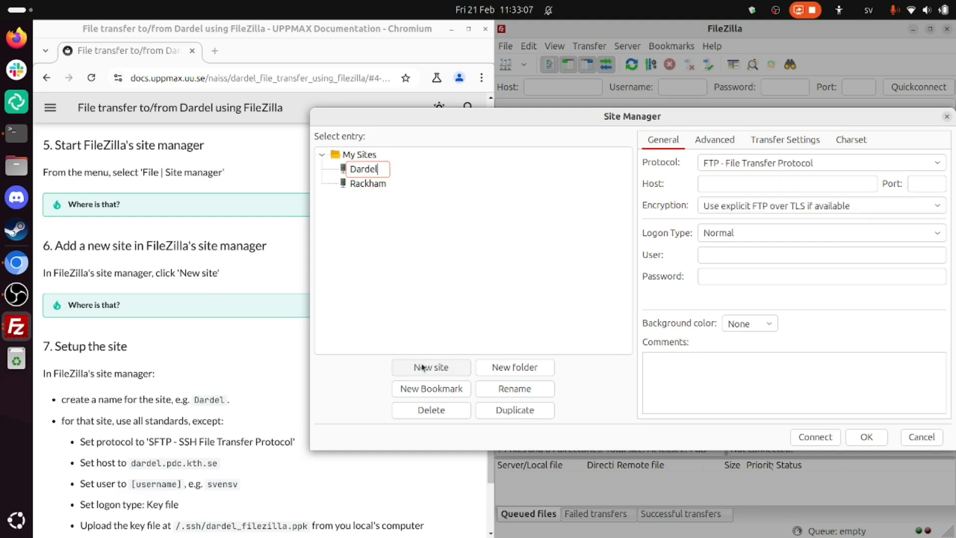
pyautogui.click(727, 184)
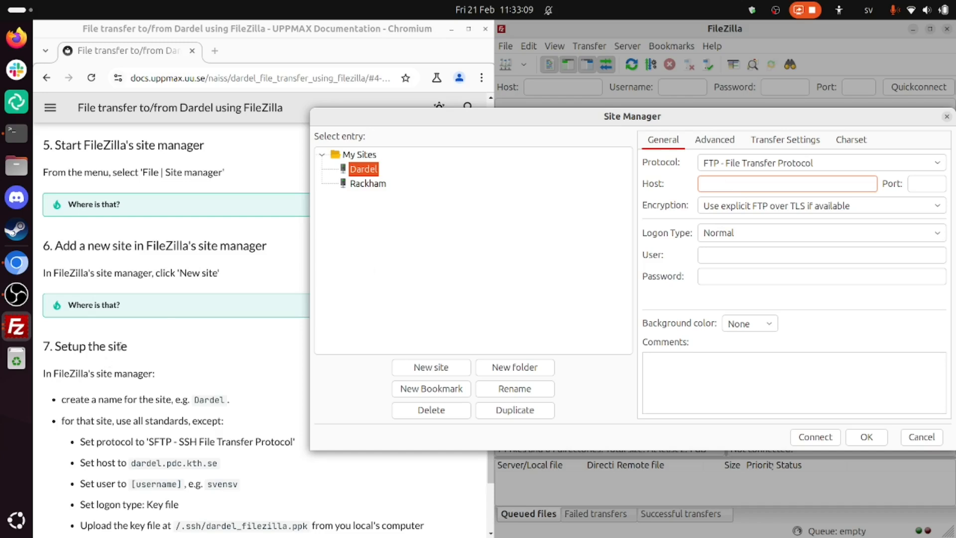
# - Set the Dardel site's protocol to SFTP - SSH File Transfer Protocol and its host to dardel.pdc.kth.se, copied from the guide
pyautogui.scroll(-4, 167, 320)
pyautogui.scroll(-2, 167, 320)
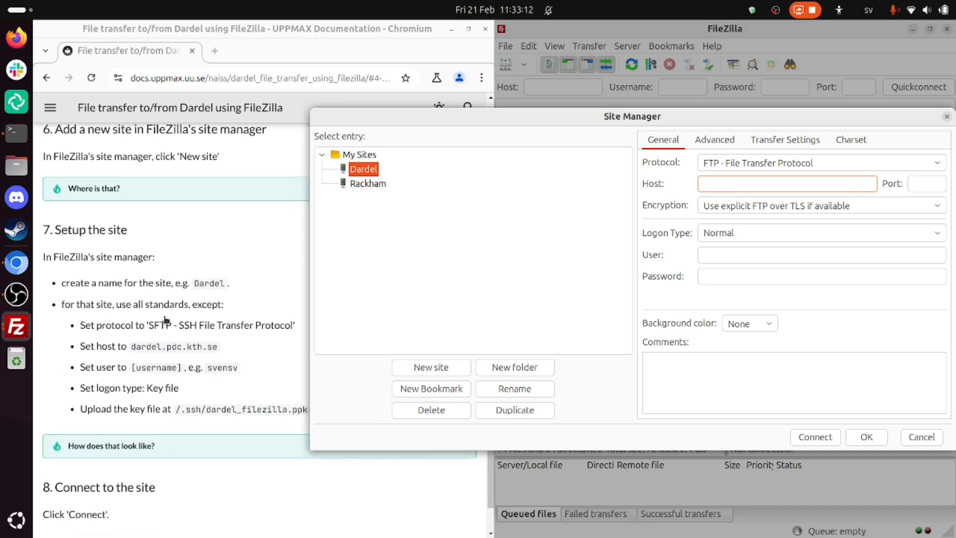
pyautogui.click(722, 164)
pyautogui.click(742, 150)
pyautogui.click(729, 185)
pyautogui.click(133, 300)
pyautogui.moveTo(132, 301); pyautogui.dragTo(218, 301)
pyautogui.hotkey('ctrl', 'c')
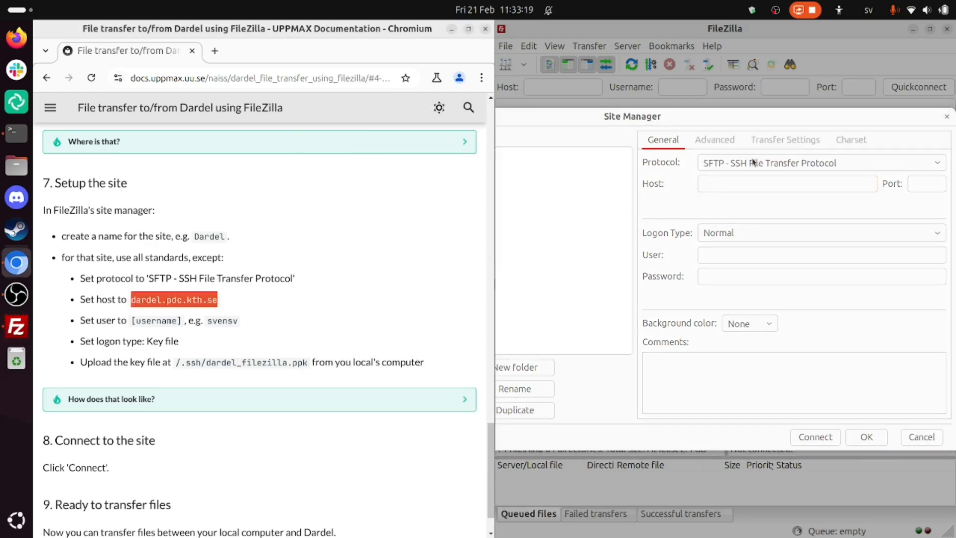
pyautogui.click(747, 182)
pyautogui.hotkey('ctrl', 'v')
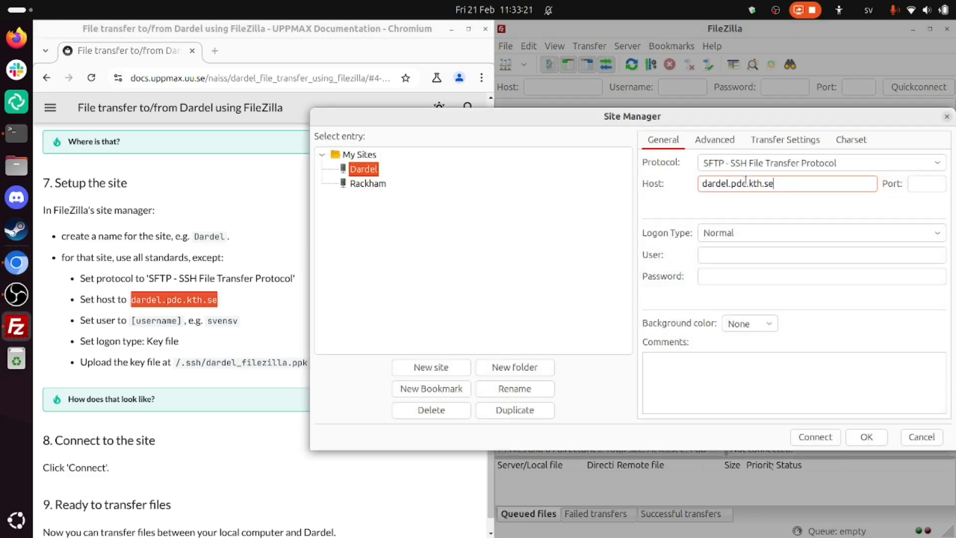
# - Set the Dardel site's logon type to Key file and enter the PDC username as the user
pyautogui.click(723, 232)
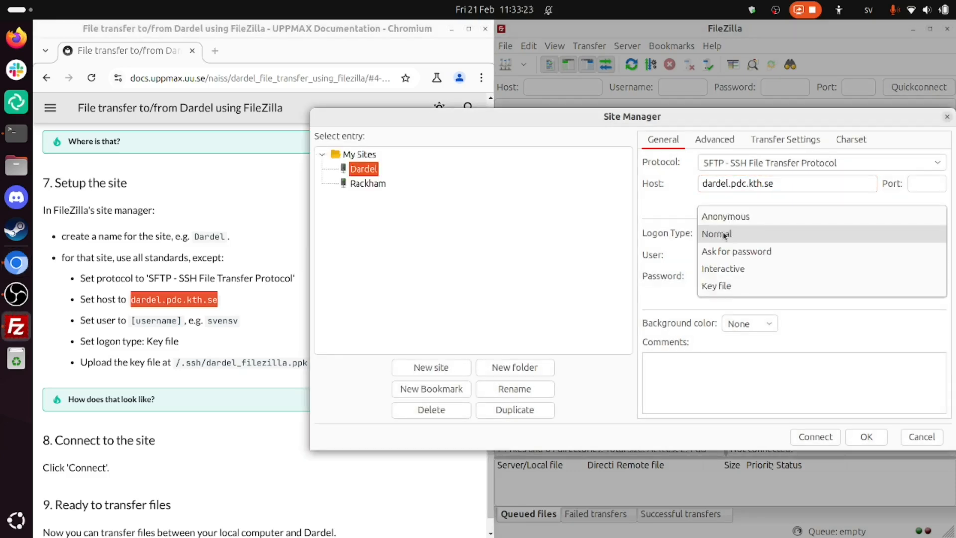
pyautogui.click(728, 286)
pyautogui.click(722, 256)
pyautogui.write('richelbi')
pyautogui.press('Tab')
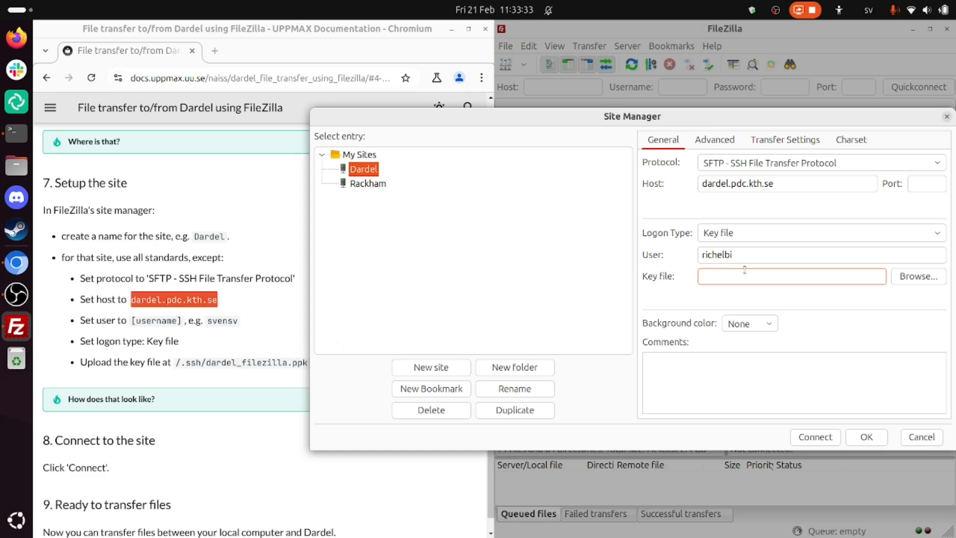
# - Choose dardel_filezilla.ppk from the home folder's .ssh directory as the Dardel site's key file
pyautogui.click(905, 276)
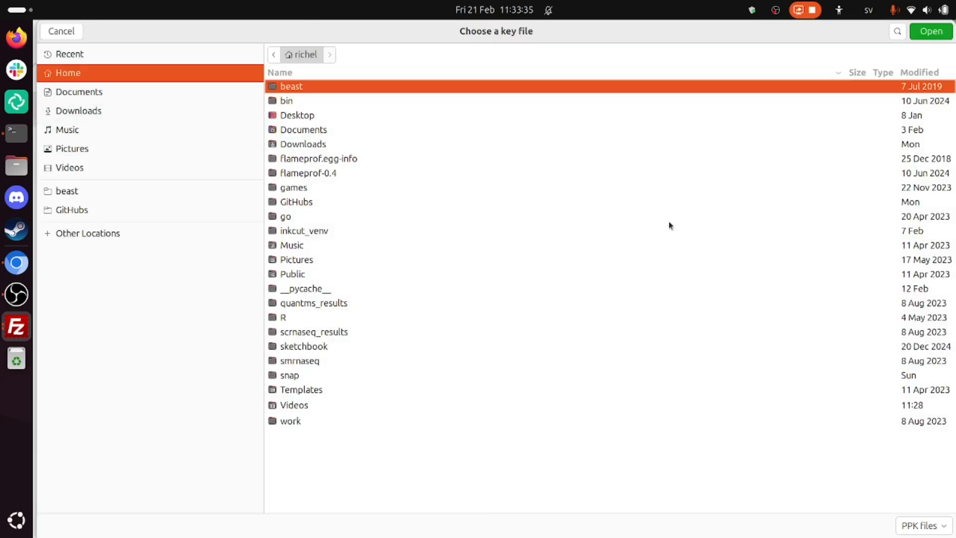
pyautogui.write('.ssh/')
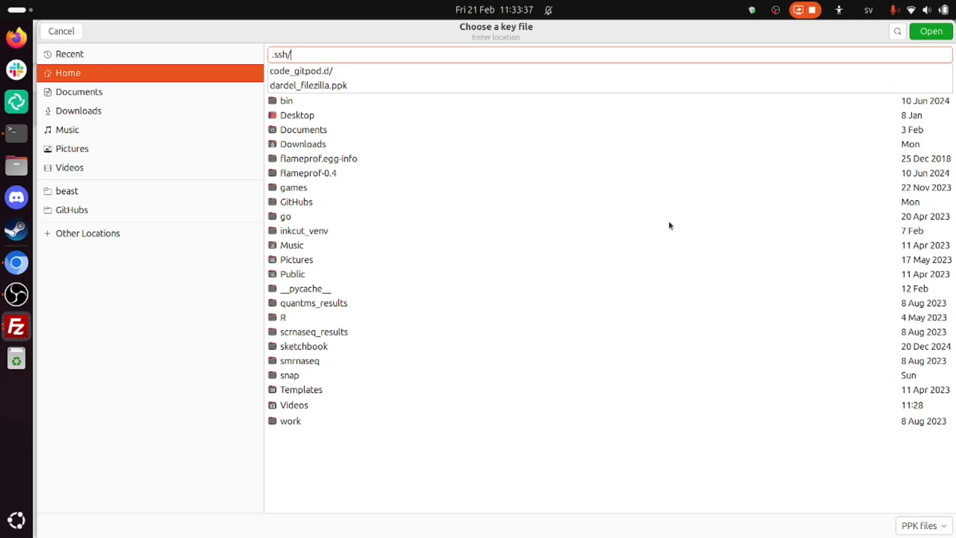
pyautogui.press('Up')
pyautogui.press('Up')
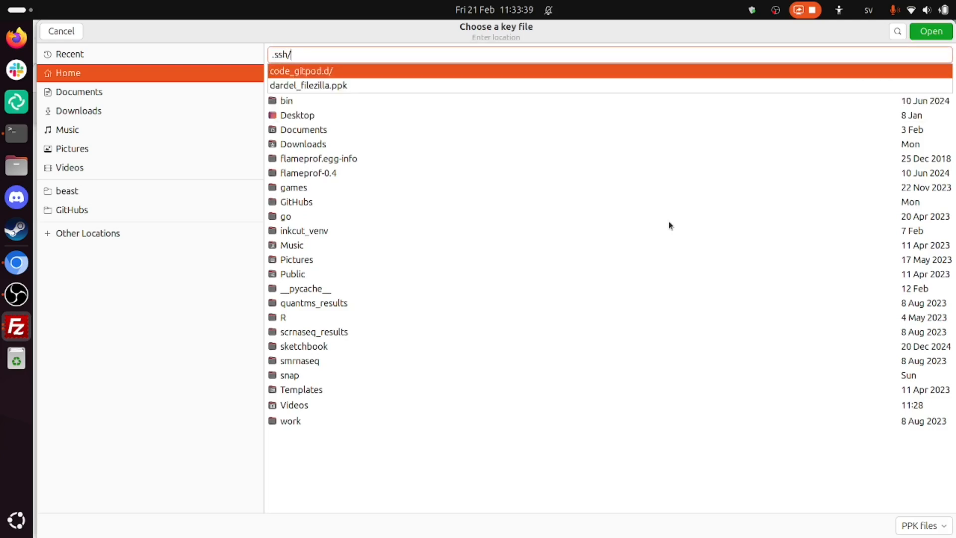
pyautogui.press('Down')
pyautogui.press('Return')
pyautogui.press('Return')
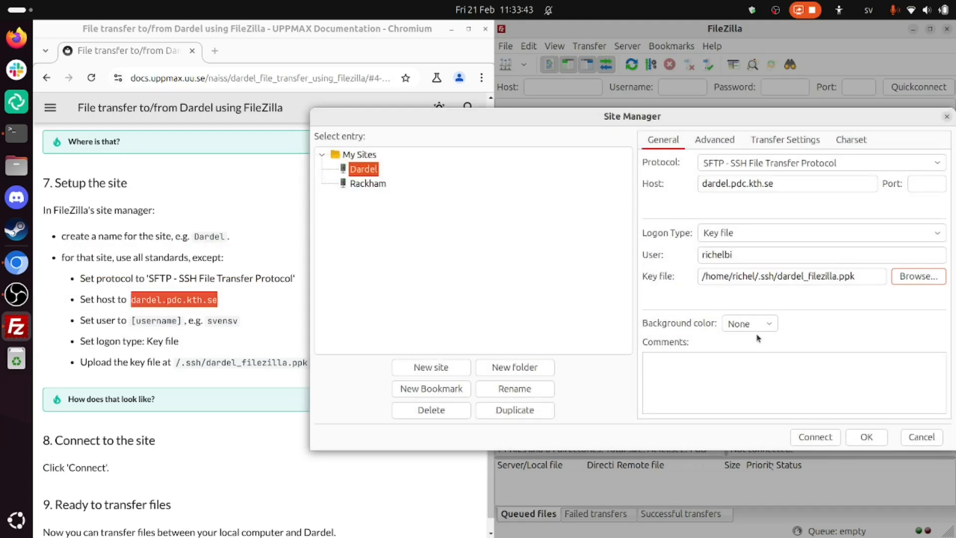
# - Connect to the Dardel site and accept its unknown host key, always trusting this host
pyautogui.click(811, 438)
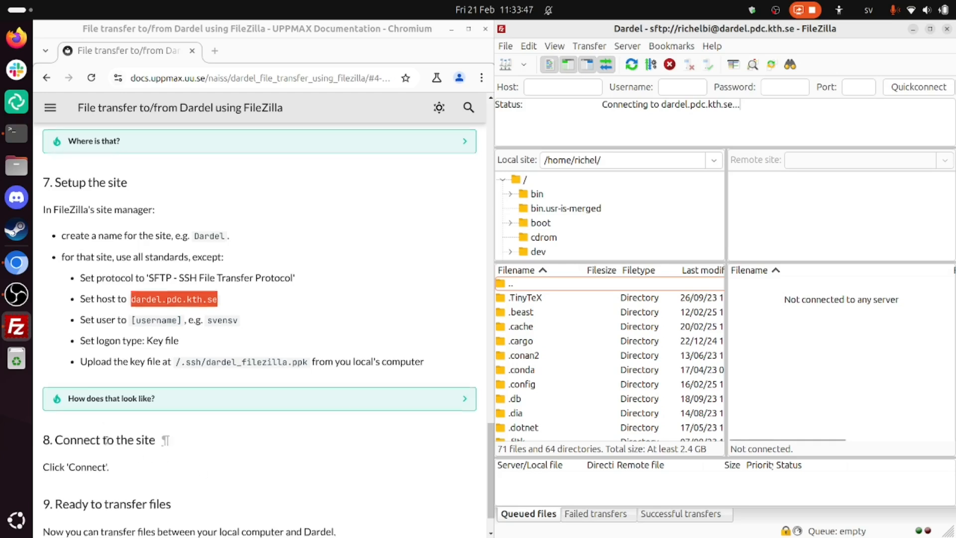
pyautogui.scroll(-2, 106, 439)
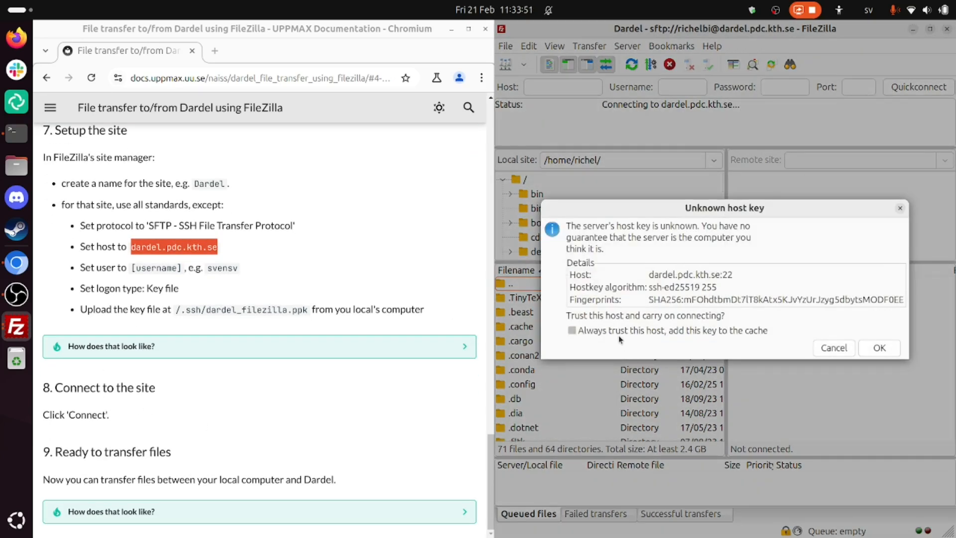
pyautogui.click(618, 336)
pyautogui.click(878, 348)
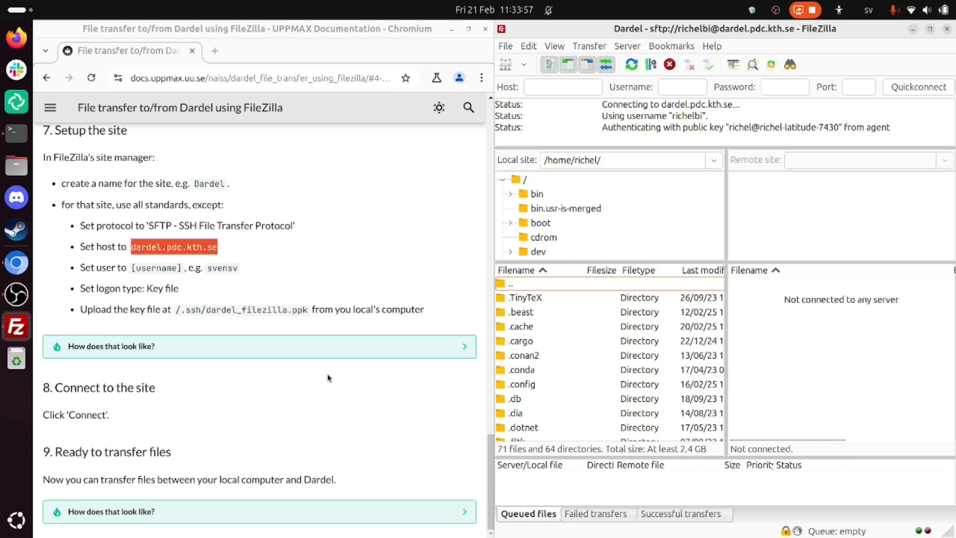
# - Maximize FileZilla and select the local file setup.py in the home folder
pyautogui.click(929, 28)
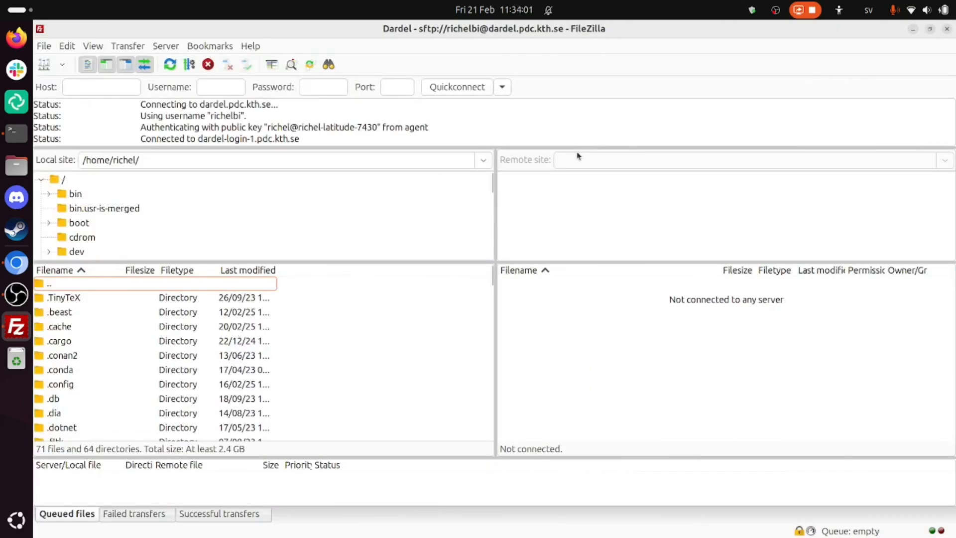
pyautogui.scroll(-20, 184, 383)
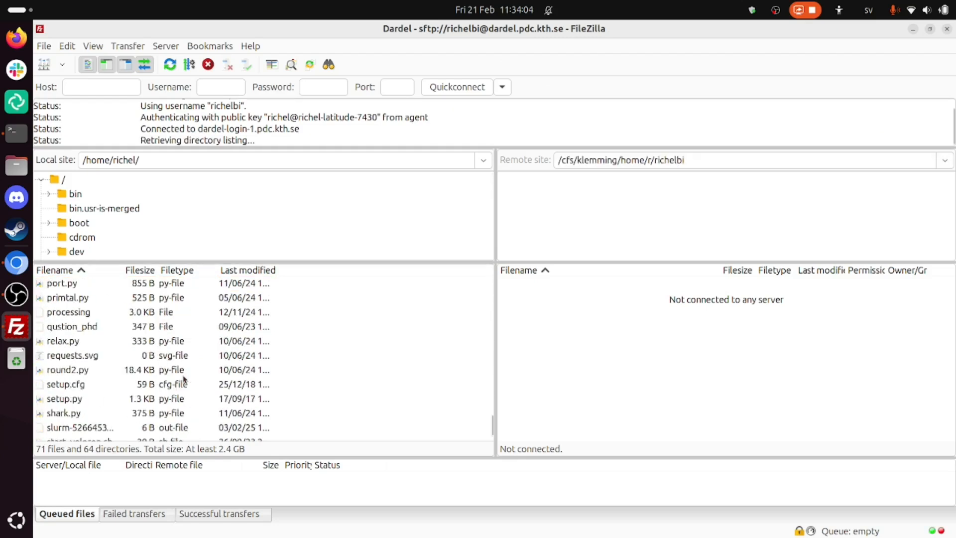
pyautogui.click(90, 399)
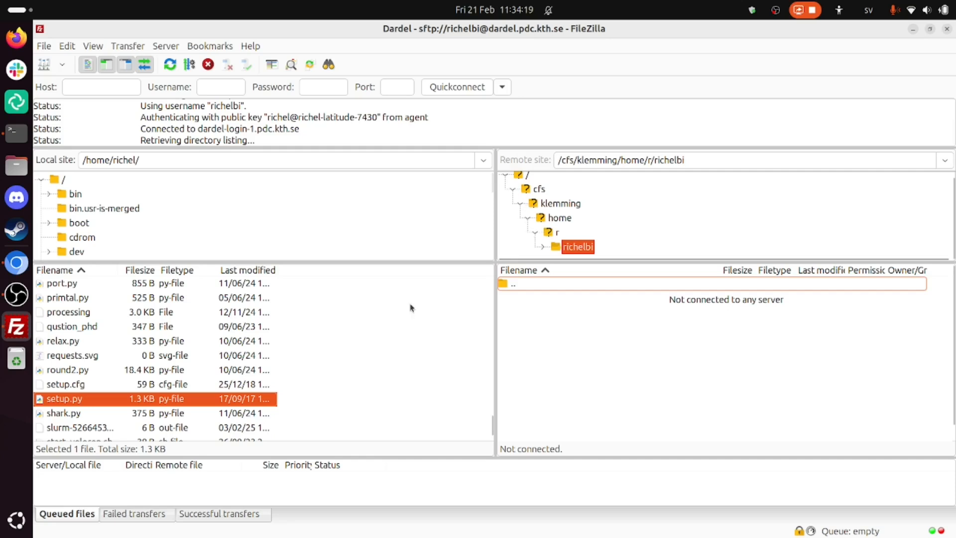
# - Browse the remote directory tree under /cfs/klemming/home, including the s folder, and find the account's own home folder under r
pyautogui.click(558, 219)
pyautogui.scroll(-8, 563, 241)
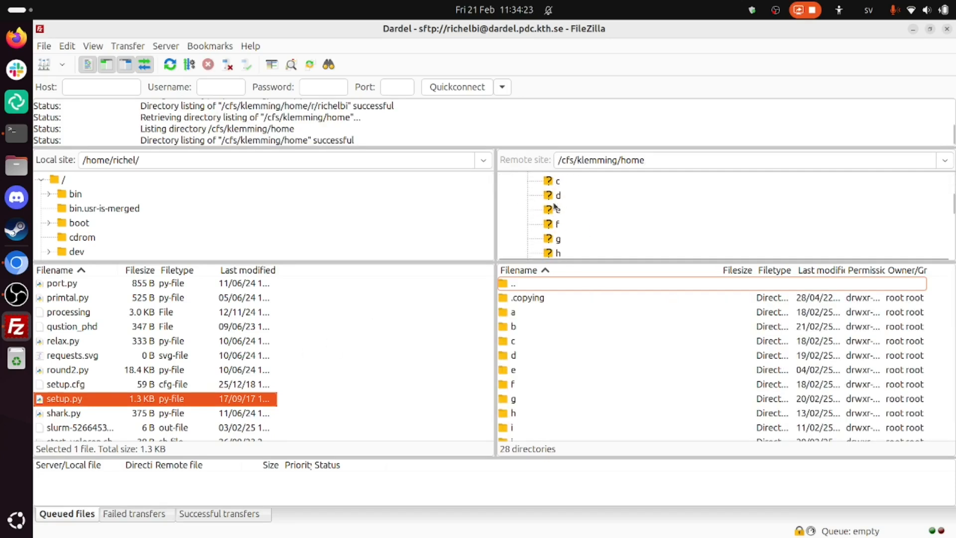
pyautogui.scroll(3, 554, 204)
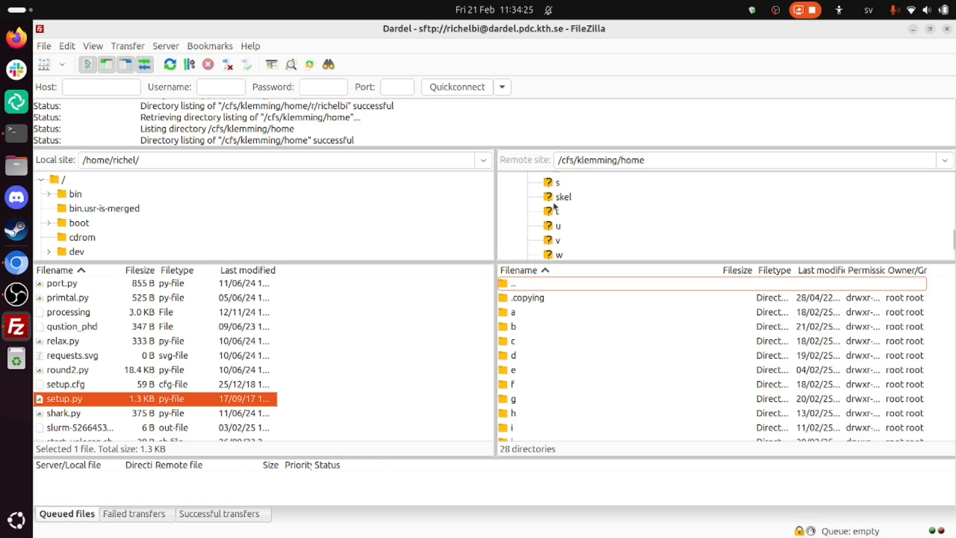
pyautogui.click(580, 227)
pyautogui.doubleClick(581, 211)
pyautogui.scroll(-5, 658, 231)
pyautogui.scroll(2, 658, 231)
pyautogui.scroll(2, 615, 243)
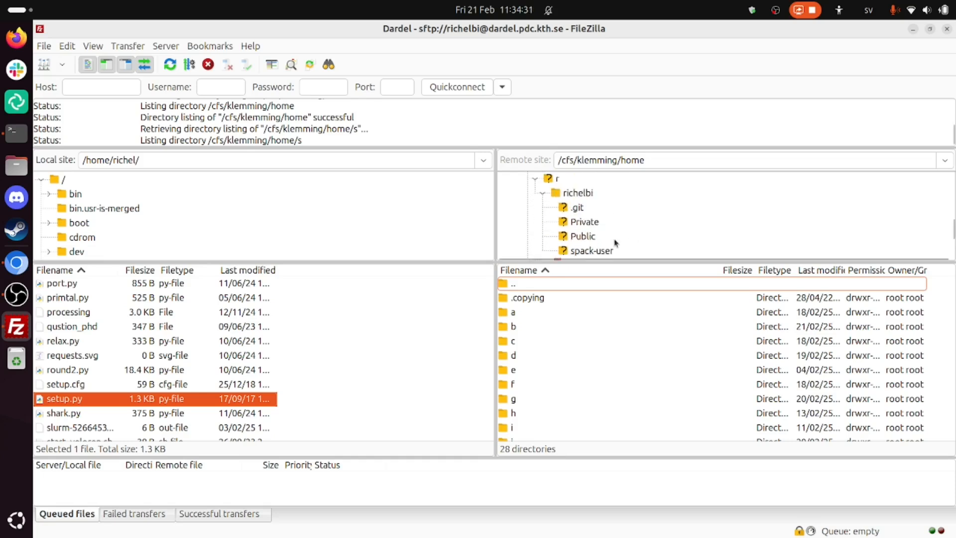
# - Look into the Private and Public folders of the account's remote home, and return to the home folder itself
pyautogui.click(586, 233)
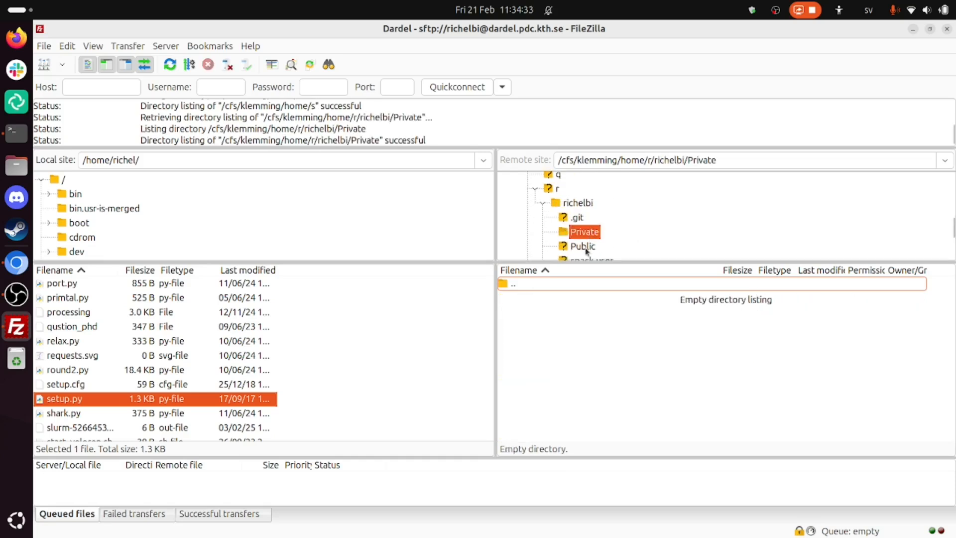
pyautogui.click(585, 249)
pyautogui.doubleClick(577, 208)
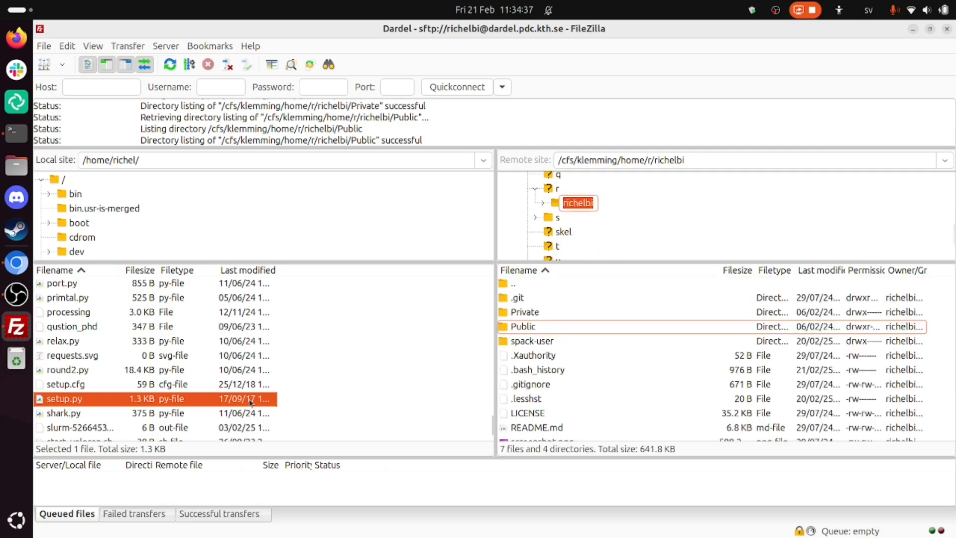
# - Upload the local file setup.py to the remote home folder and select the uploaded copy there
pyautogui.rightClick(191, 399)
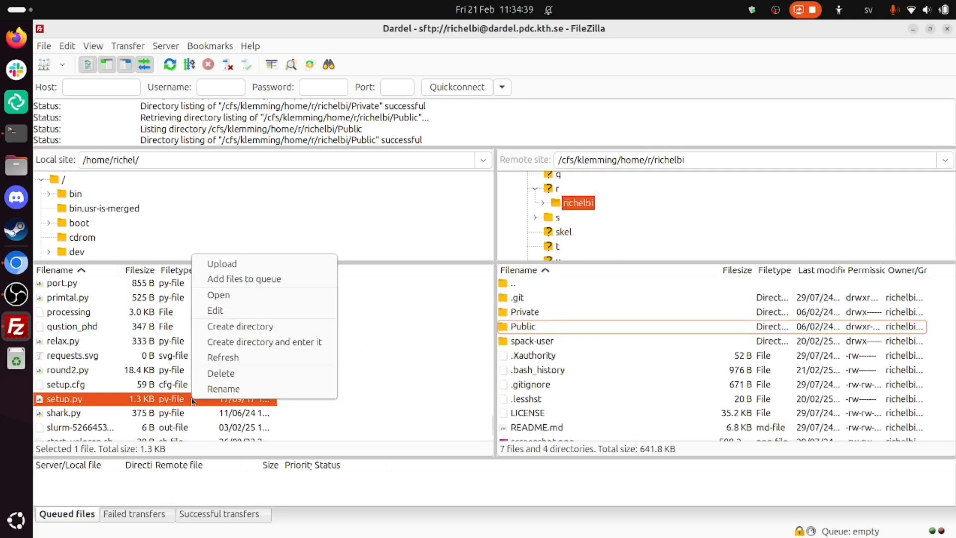
pyautogui.click(244, 265)
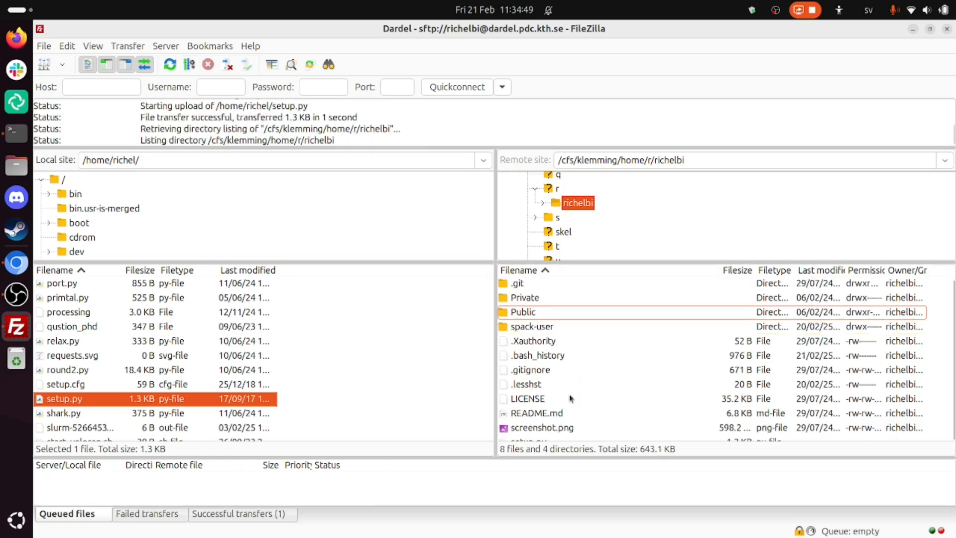
pyautogui.click(571, 398)
pyautogui.scroll(-1, 571, 398)
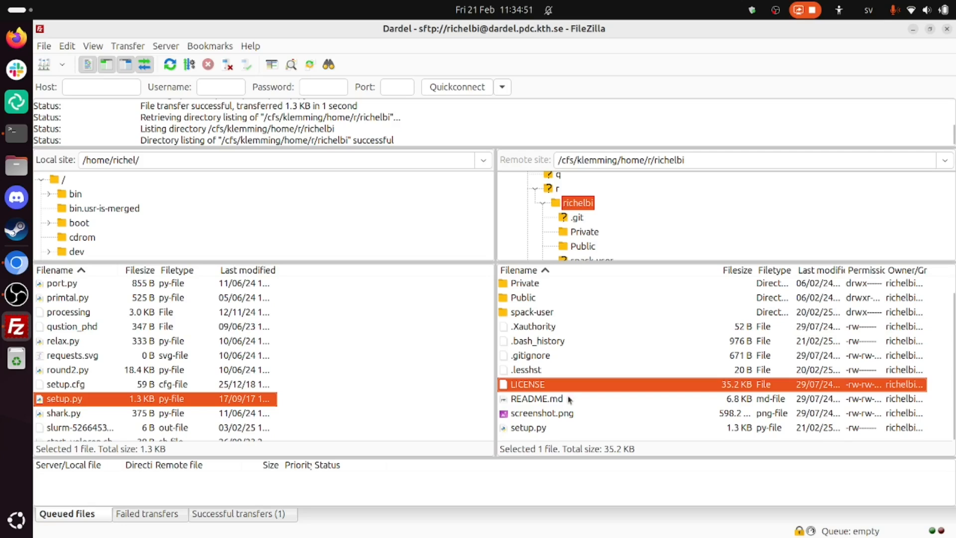
pyautogui.click(547, 417)
pyautogui.click(661, 427)
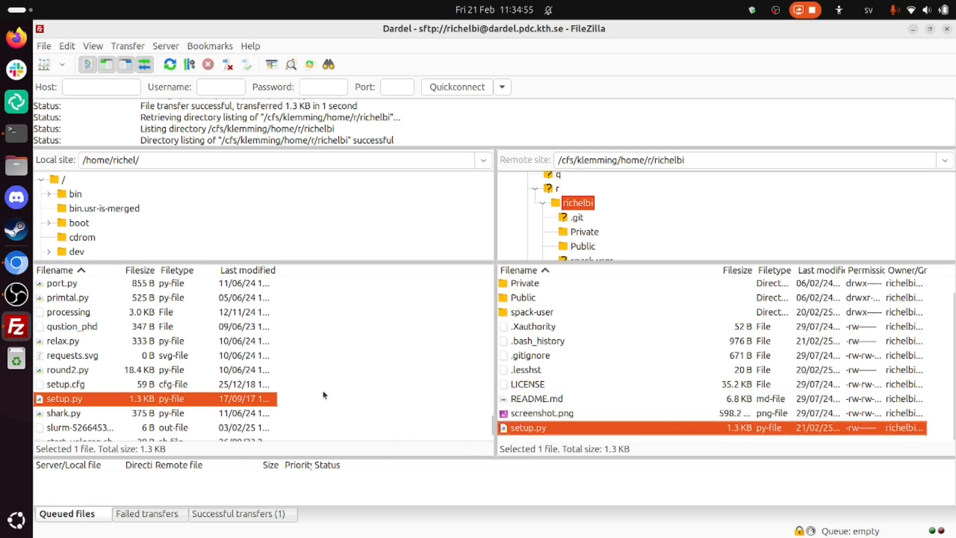
# - Download screenshot.png from the remote home folder to the local home folder and select the local copy
pyautogui.click(543, 413)
pyautogui.rightClick(544, 415)
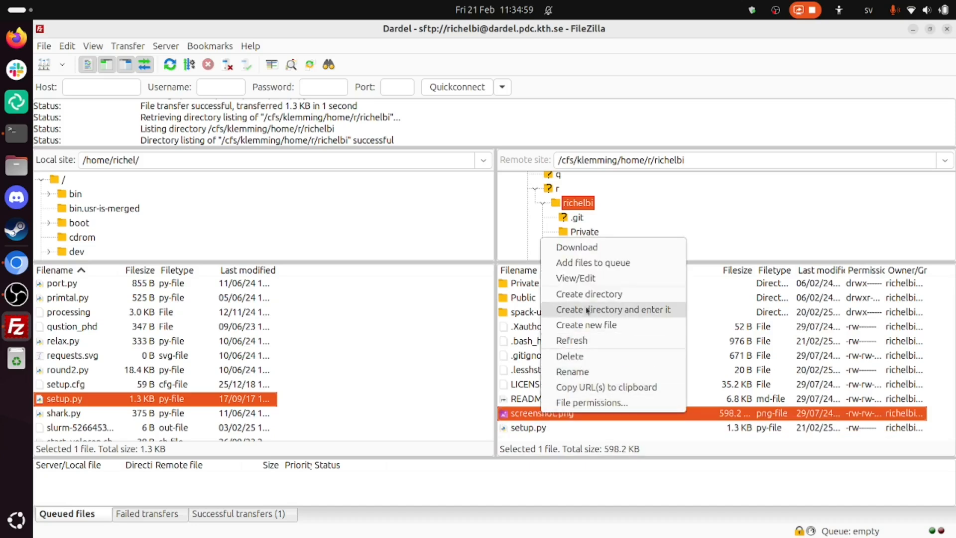
pyautogui.click(610, 247)
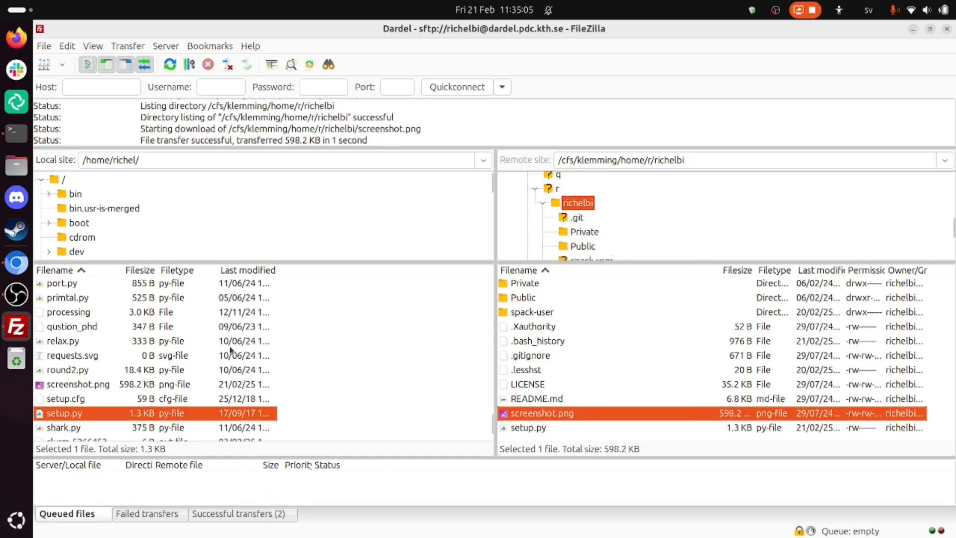
pyautogui.click(73, 386)
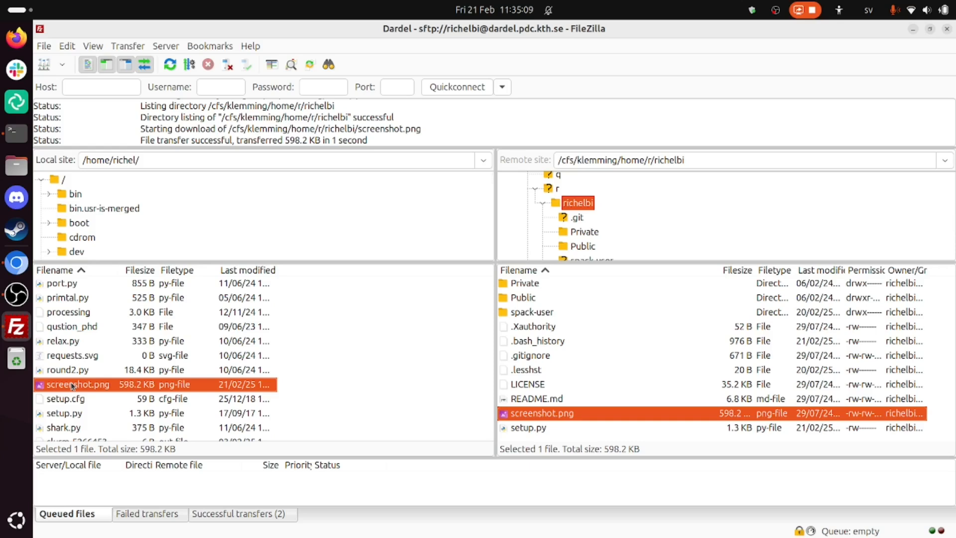
# - Switch to the UPPMAX guide in Chromium, maximize its window and return to the start of the page
pyautogui.hotkey('alt', 'Tab')
pyautogui.hotkey('alt', 'Tab')
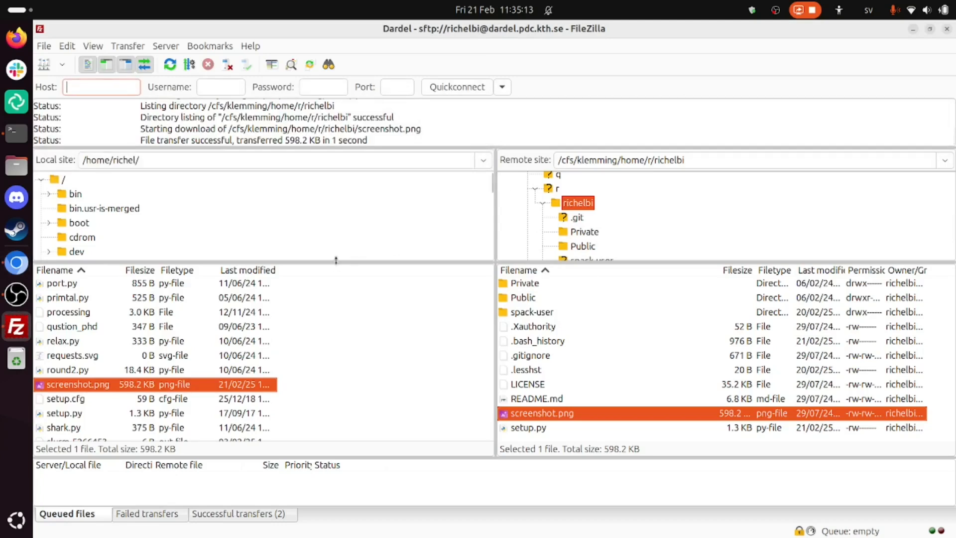
pyautogui.hotkey('alt', 'Tab')
pyautogui.click(335, 261)
pyautogui.press('super+Up')
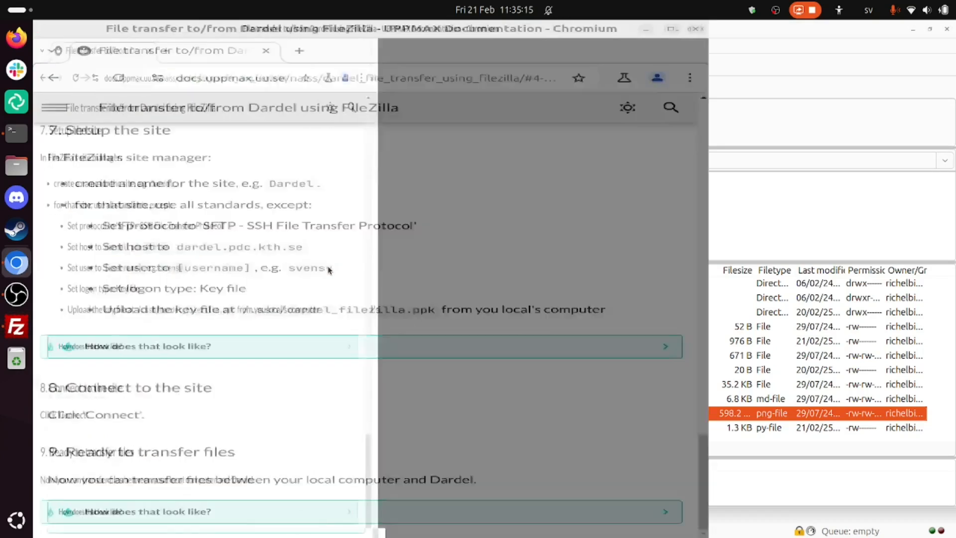
pyautogui.press('Home')
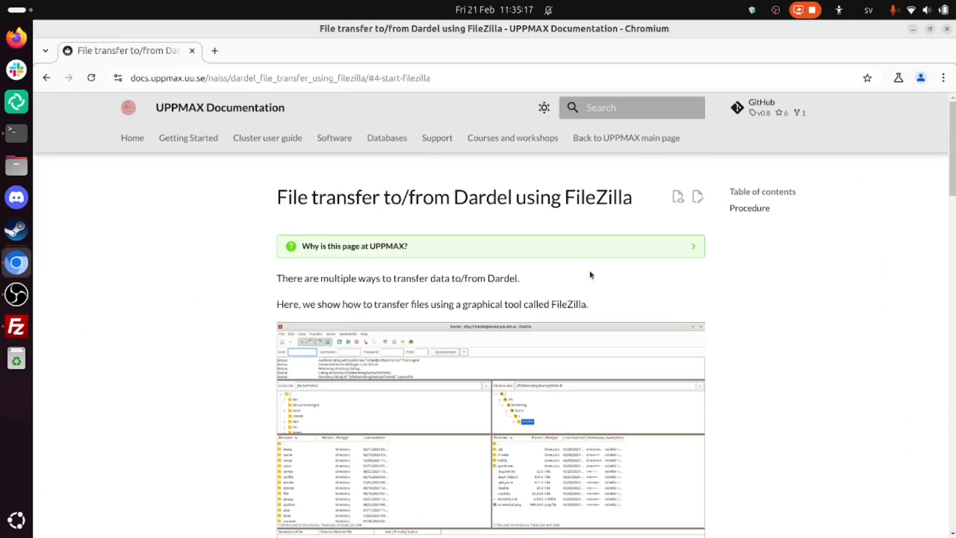